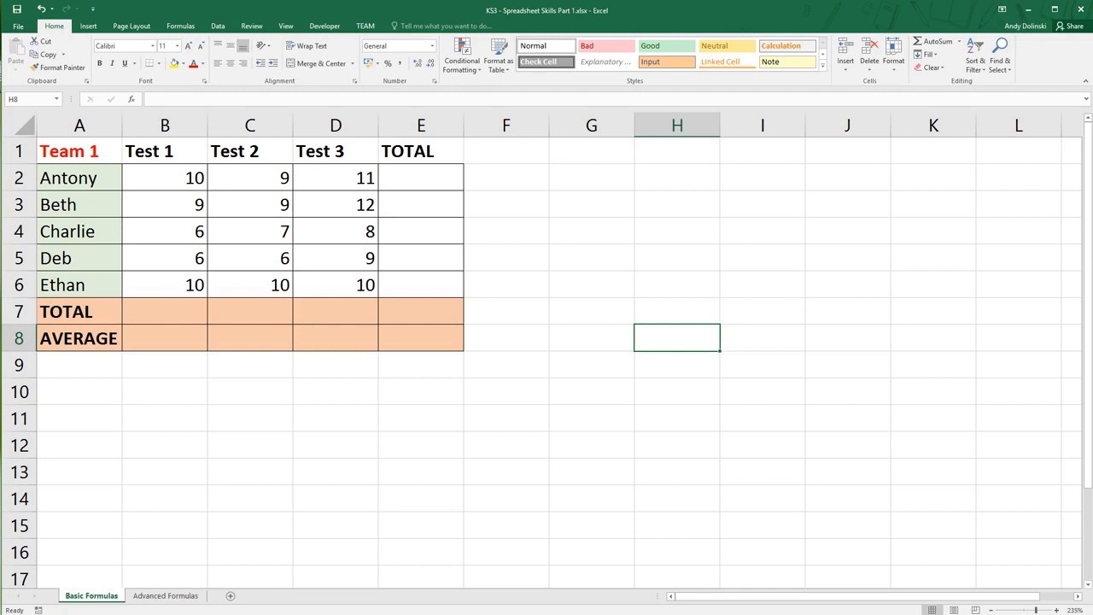
# Enter the notes "spreadsheets", "formulas" and "calculate" in cells G2, G3 and G4.
pyautogui.click(573, 181)
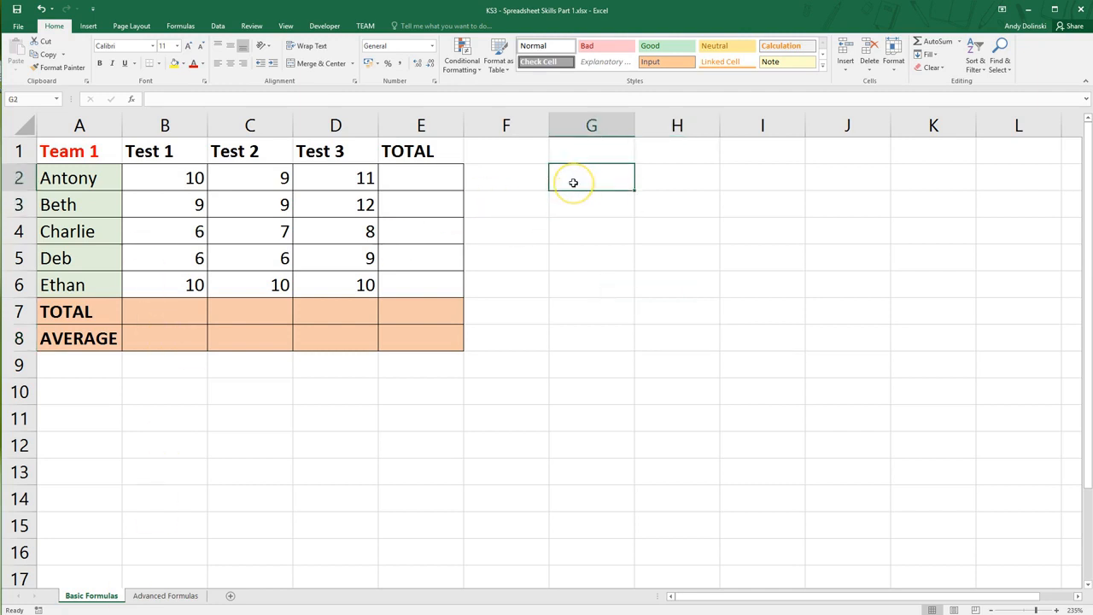
pyautogui.write('spreadsheets')
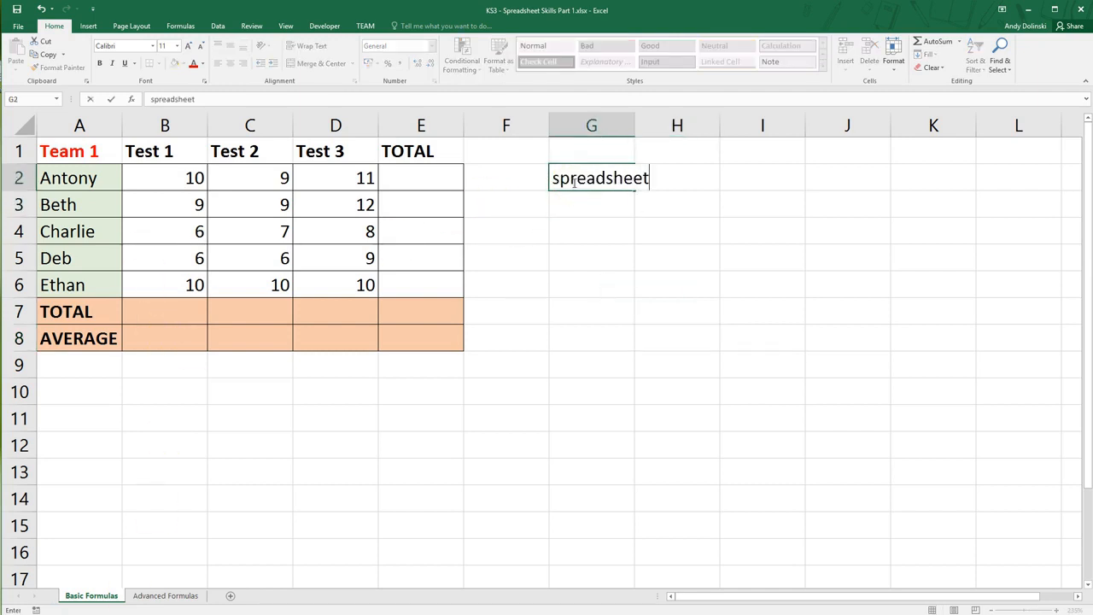
pyautogui.press('Return')
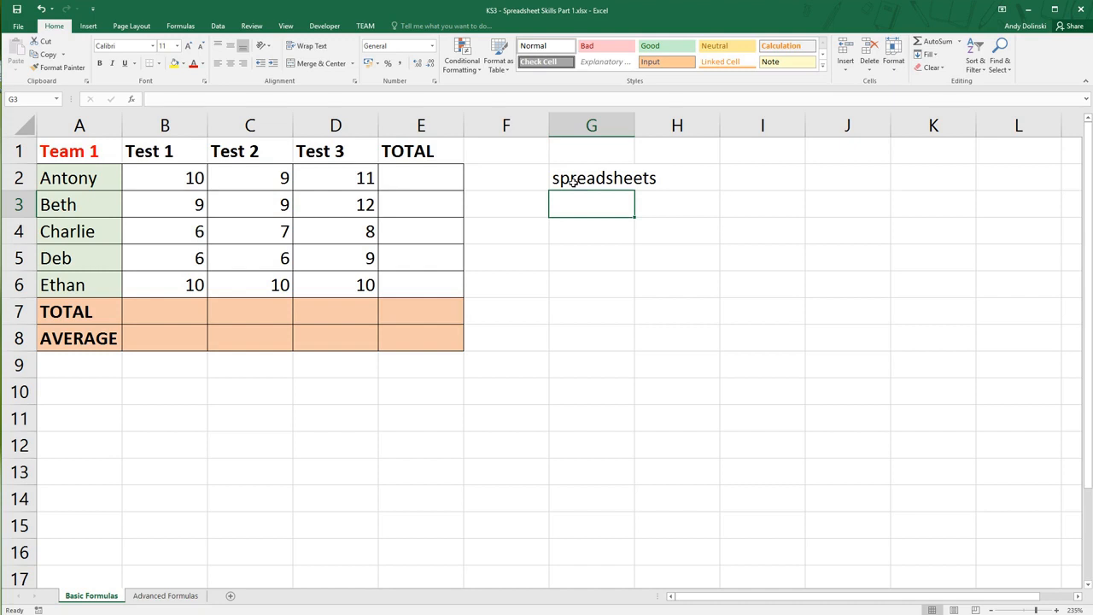
pyautogui.write('formulas')
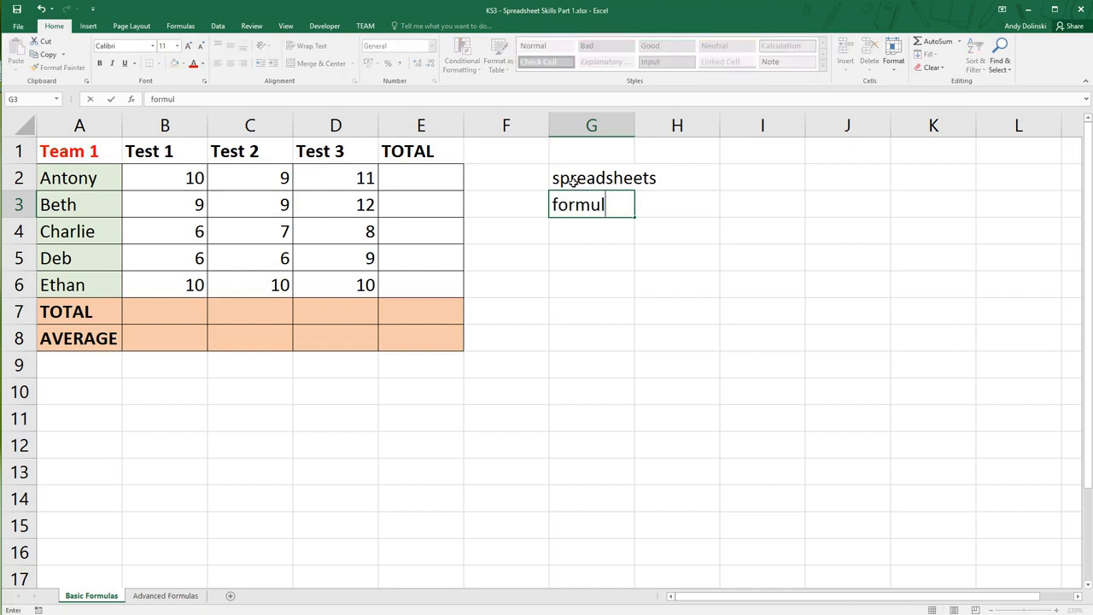
pyautogui.press('Return')
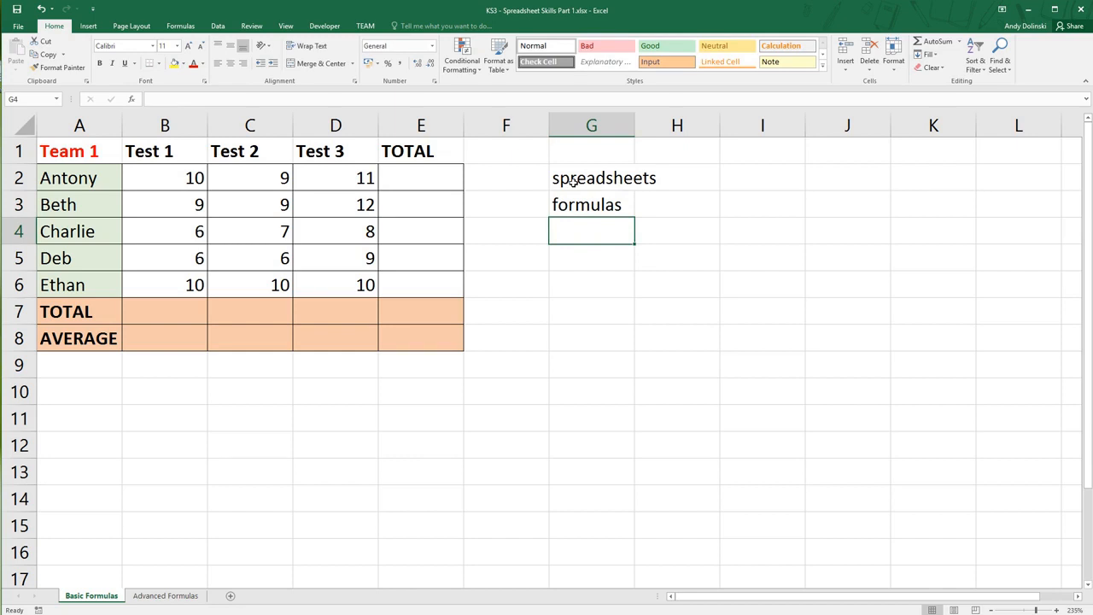
pyautogui.write('calculate')
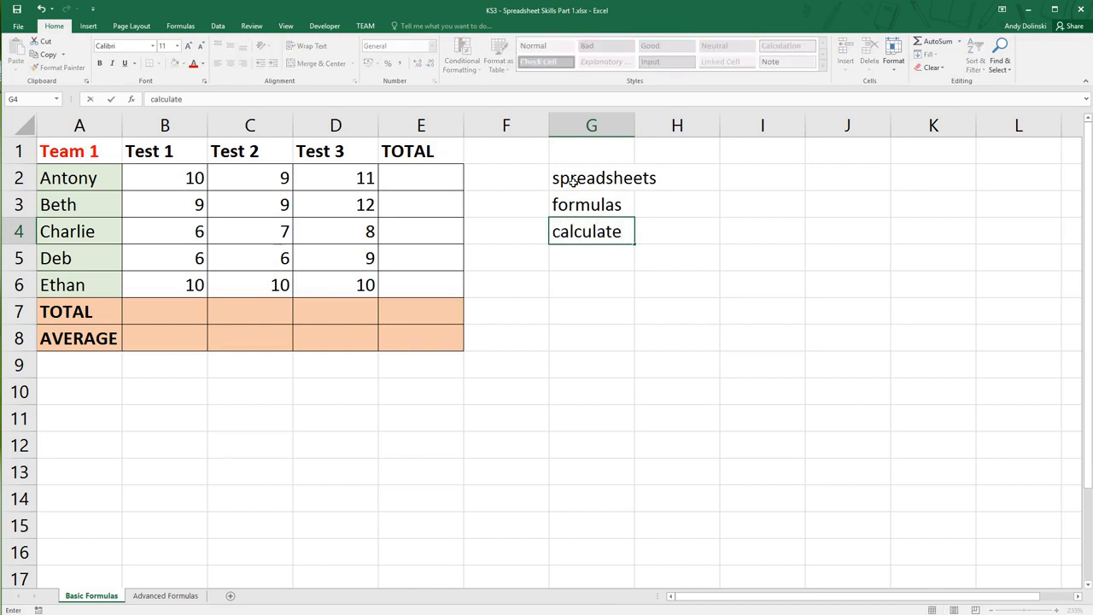
pyautogui.press('Return')
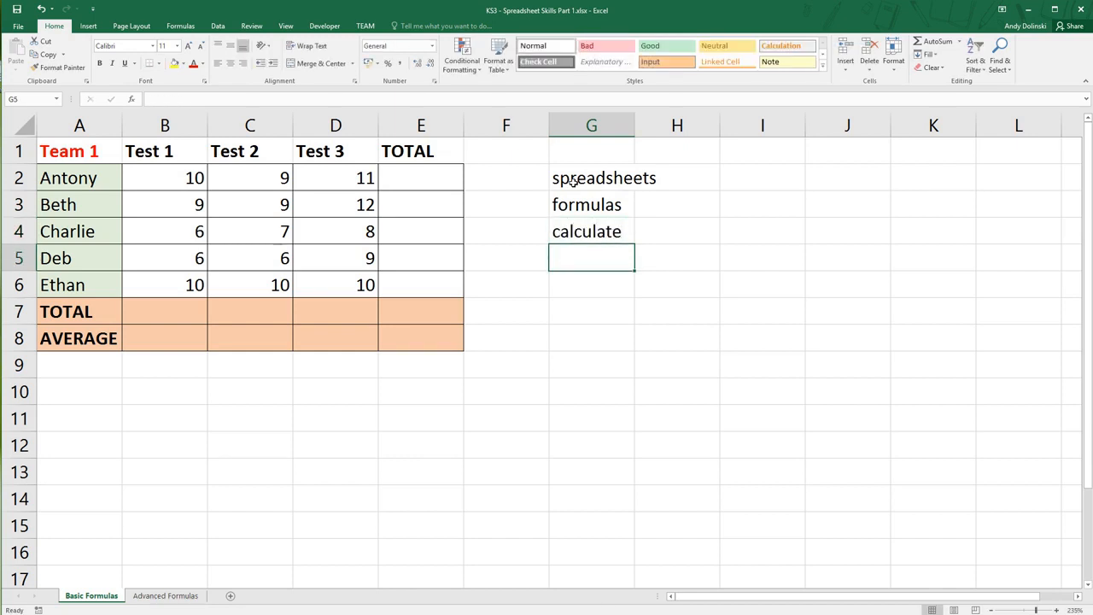
# Leave G5 empty and enter the notes "=" in G6 and "cell references" in G7.
pyautogui.press('Return')
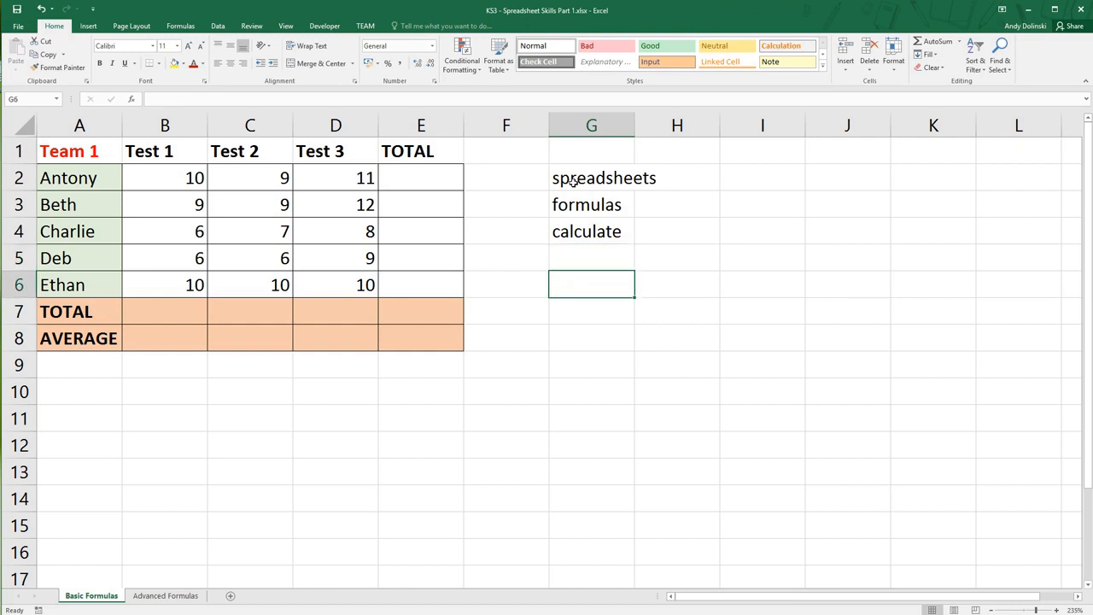
pyautogui.write('=')
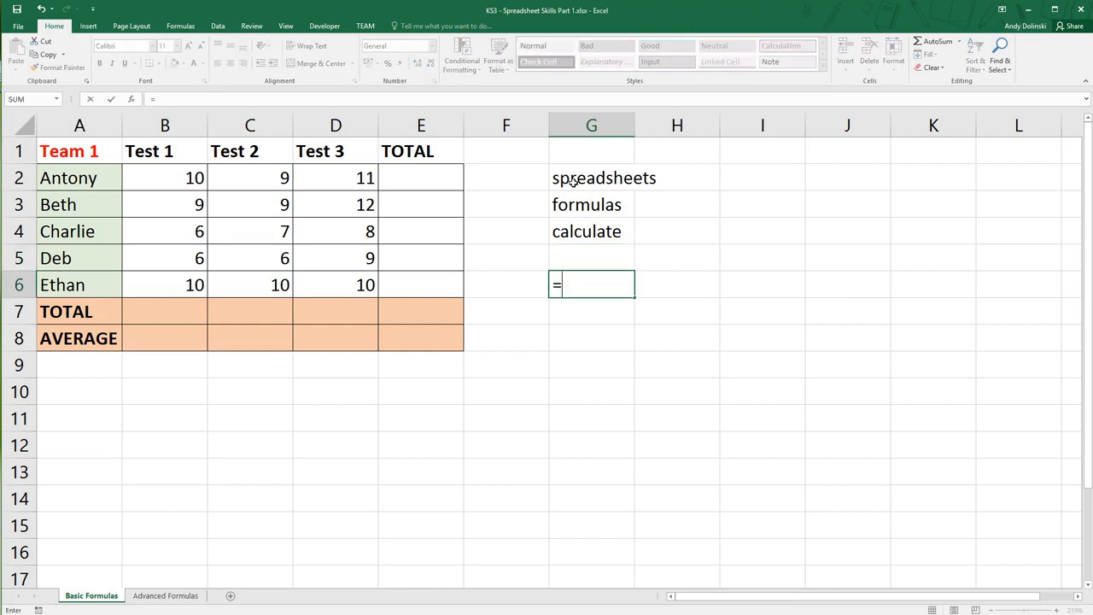
pyautogui.press('Return')
pyautogui.write('celle')
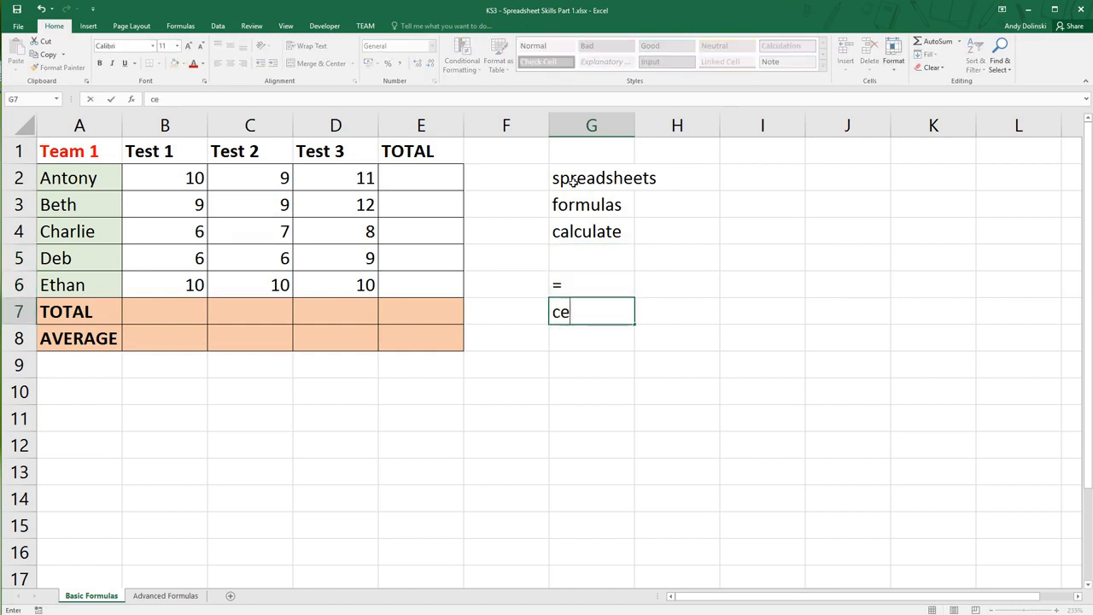
pyautogui.press('BackSpace')
pyautogui.write('ell refences')
pyautogui.press('BackSpace')
pyautogui.press('BackSpace')
pyautogui.press('BackSpace')
pyautogui.press('BackSpace')
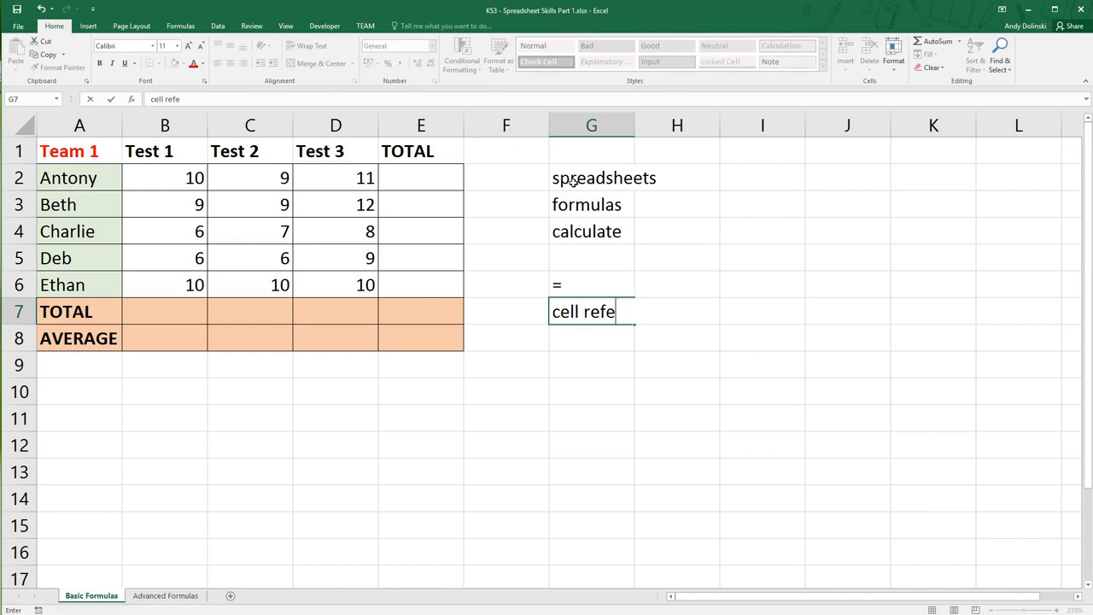
pyautogui.write('rences')
pyautogui.press('Return')
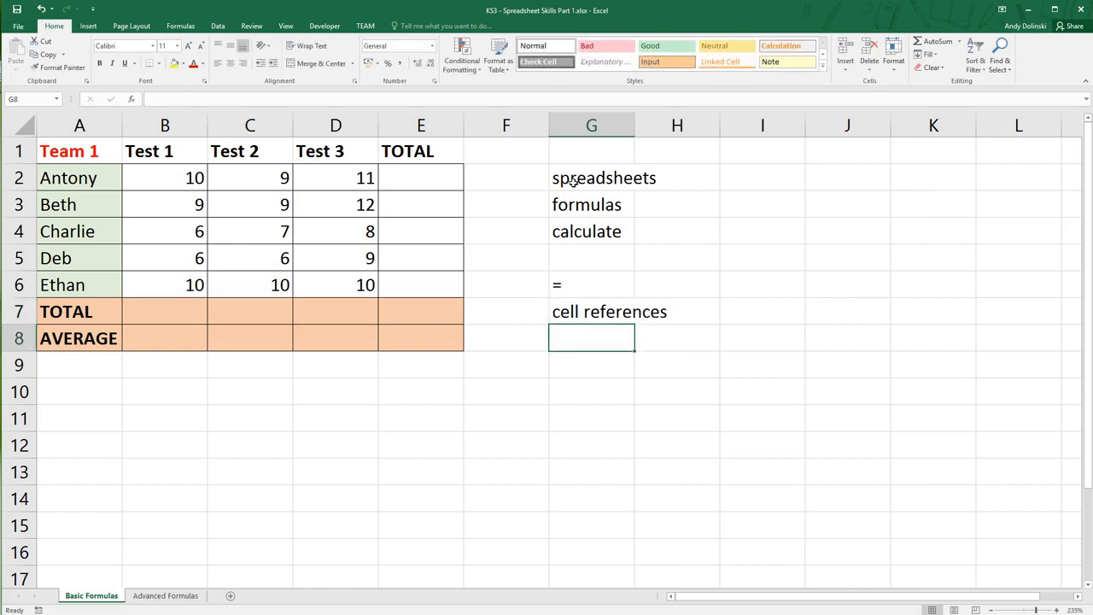
# Enter the note "operator + - / *" in cell G8.
pyautogui.write('operator')
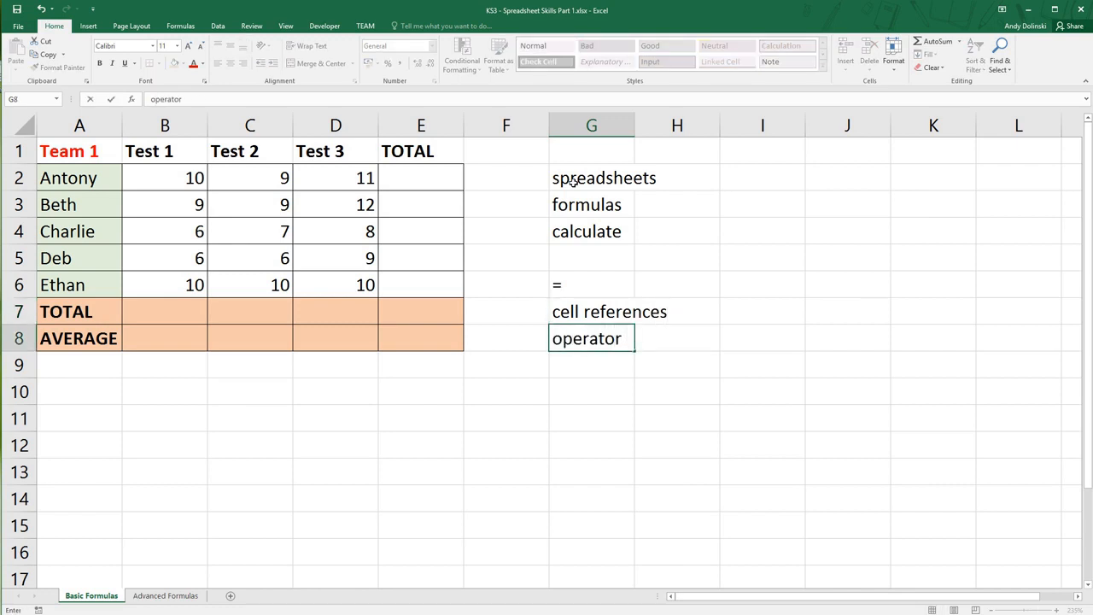
pyautogui.write(' +')
pyautogui.write('- / *')
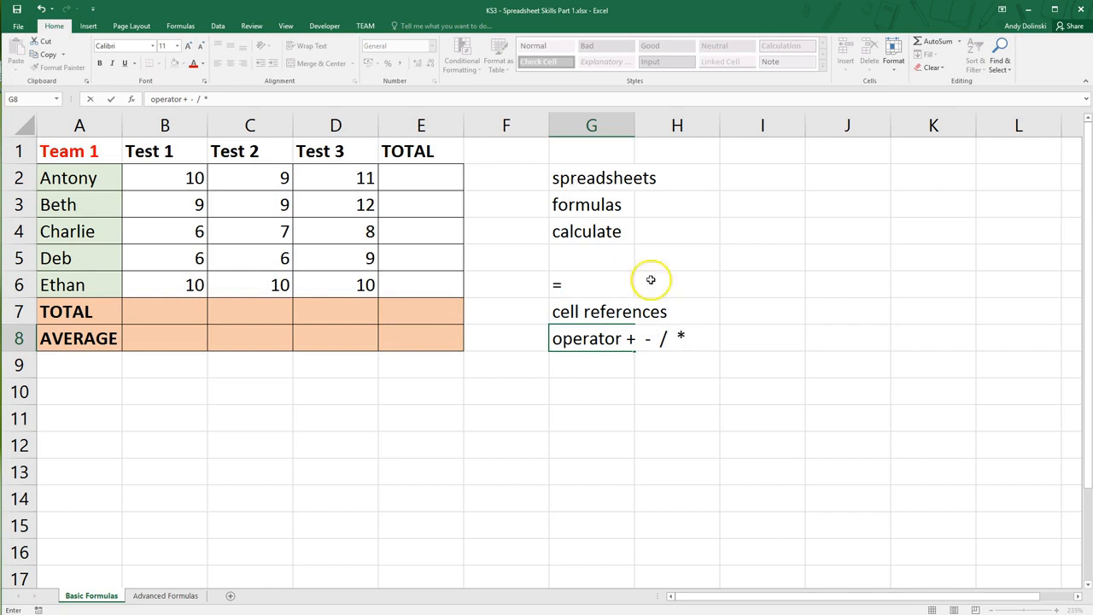
pyautogui.click(642, 381)
pyautogui.click(581, 387)
pyautogui.click(583, 397)
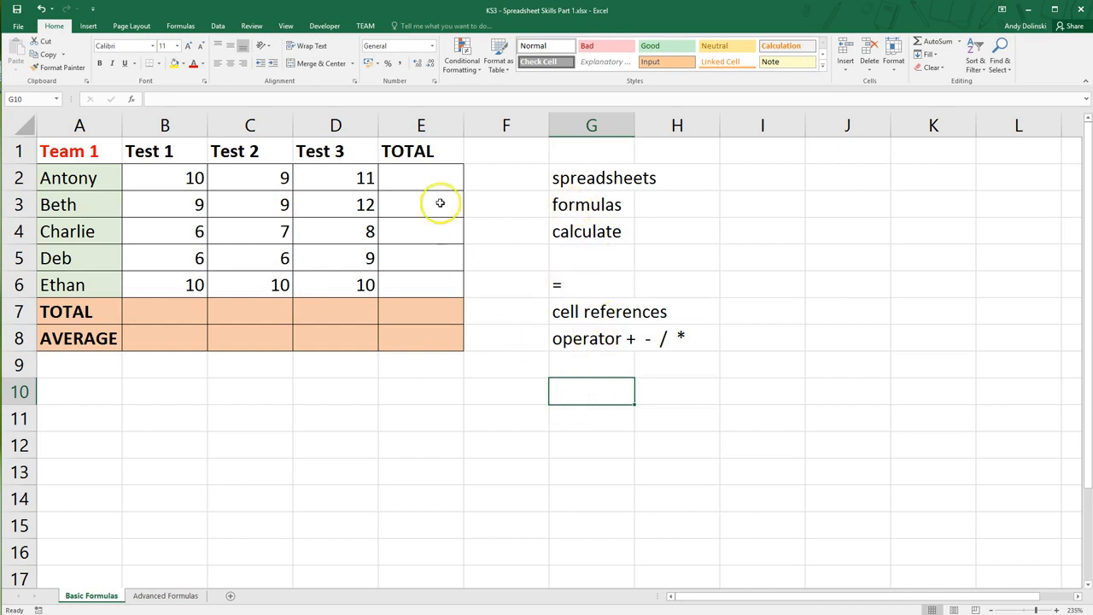
pyautogui.click(415, 179)
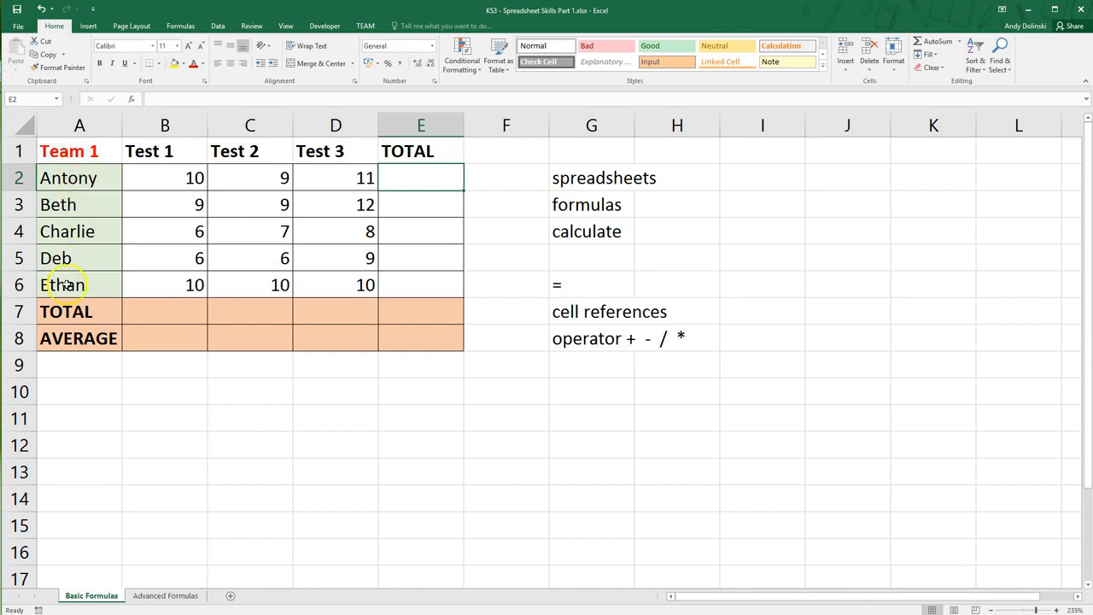
pyautogui.scroll(-1, 175, 174)
pyautogui.scroll(-2, 174, 175)
pyautogui.scroll(3, 222, 270)
pyautogui.moveTo(116, 176); pyautogui.dragTo(400, 170)
pyautogui.moveTo(77, 205); pyautogui.dragTo(410, 205)
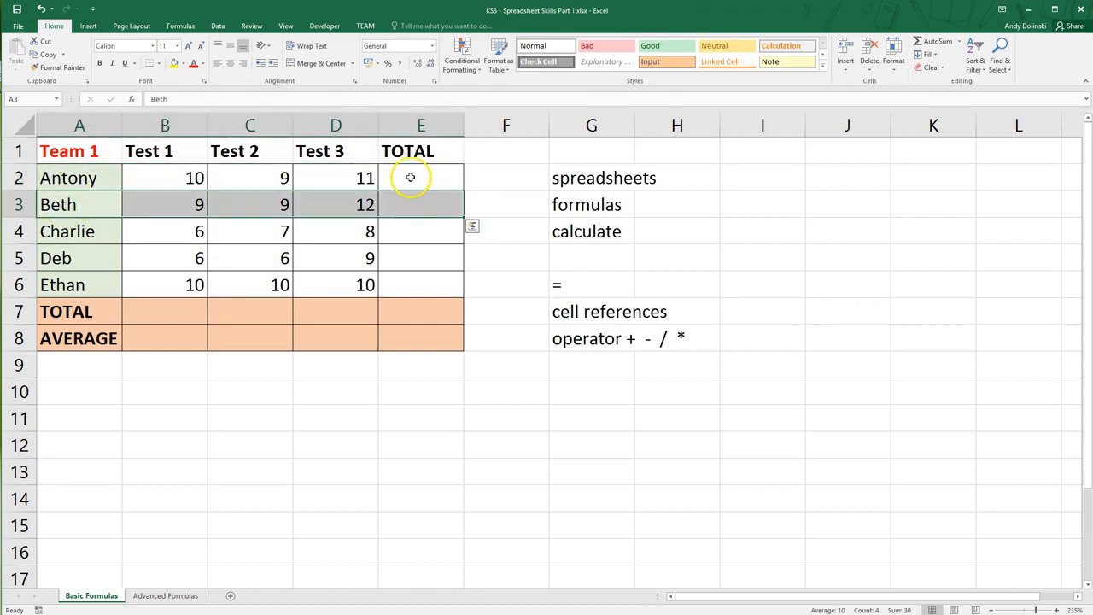
# Enter the plain number 30 as the first team member's total in E2.
pyautogui.click(405, 177)
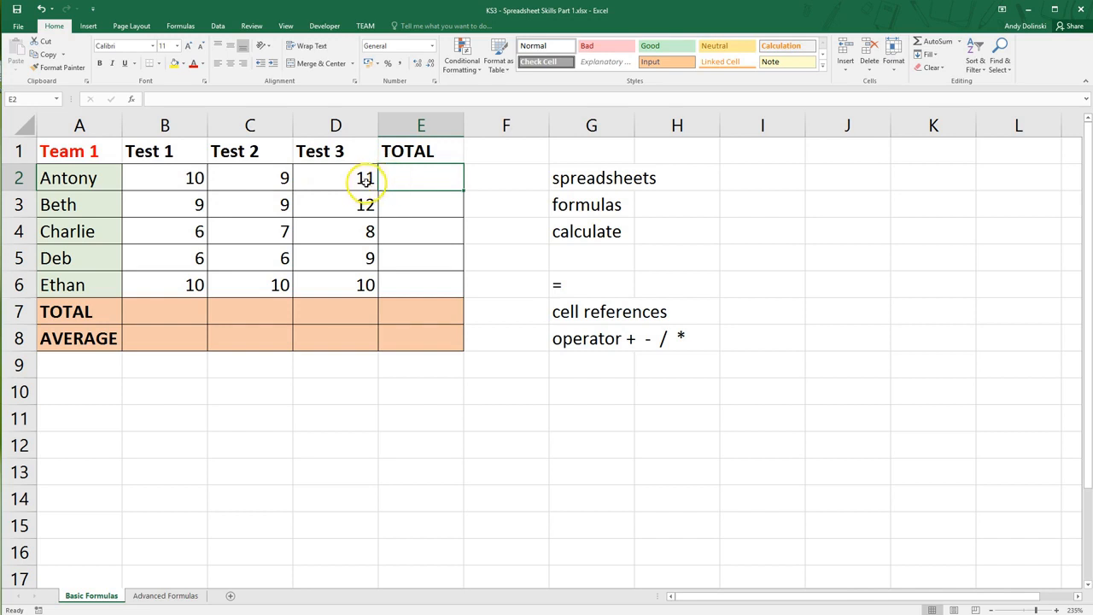
pyautogui.write('30')
pyautogui.press('Return')
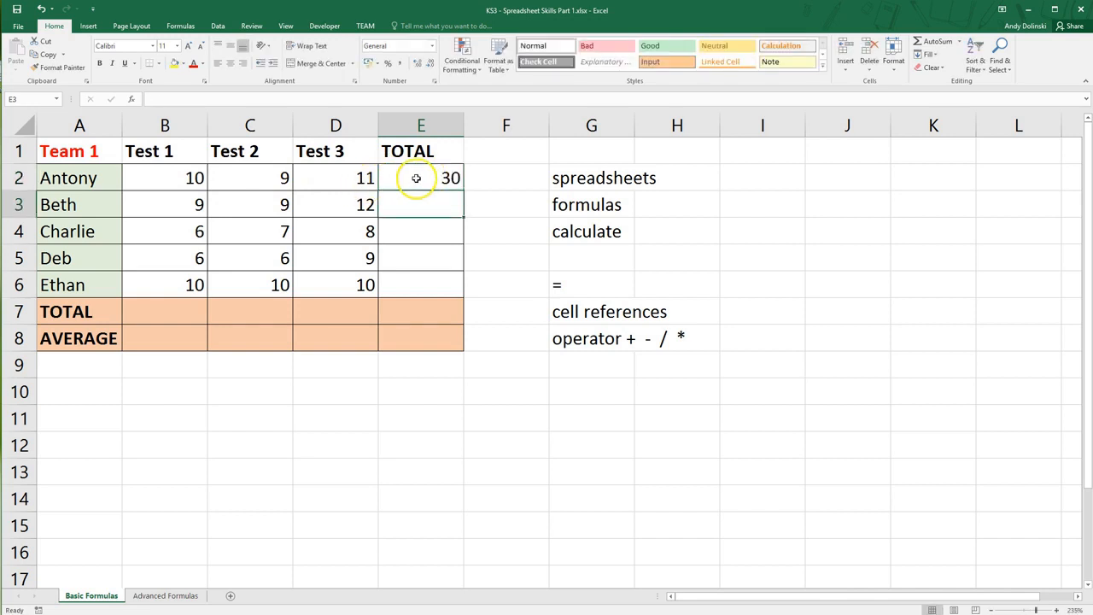
# Change the Test 2 score in C2 to 11 and retype the total in E2 as 32.
pyautogui.click(276, 178)
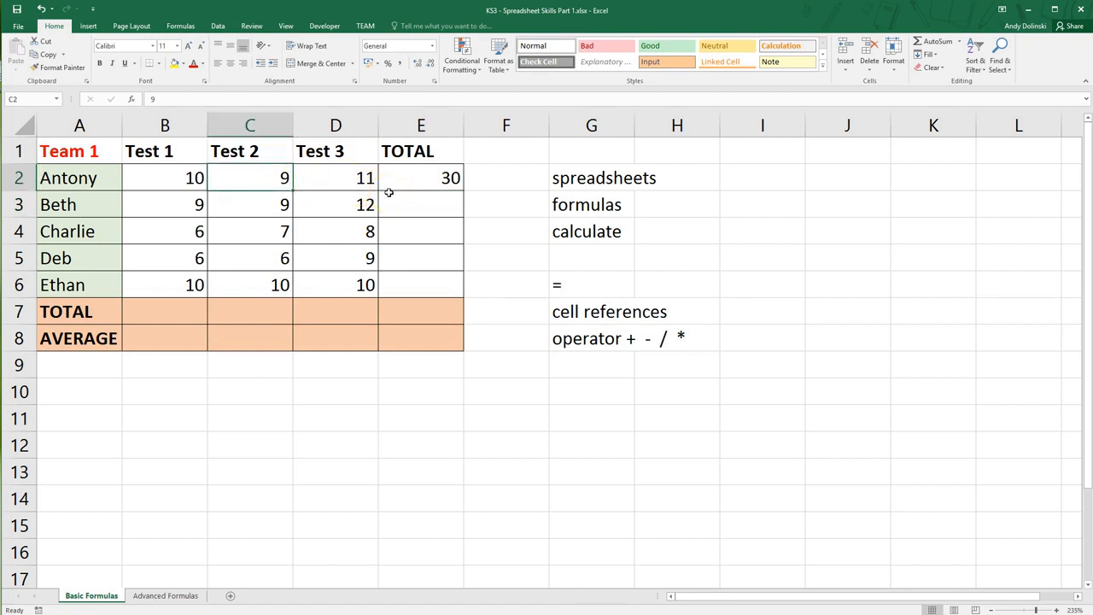
pyautogui.write('11')
pyautogui.press('Return')
pyautogui.click(446, 177)
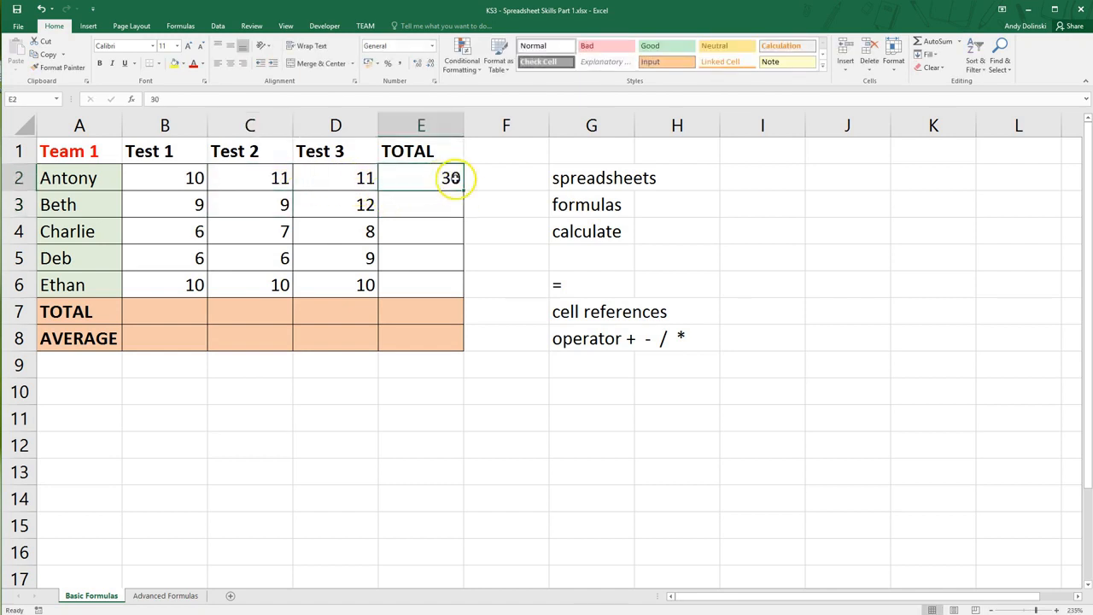
pyautogui.write('32')
pyautogui.press('Return')
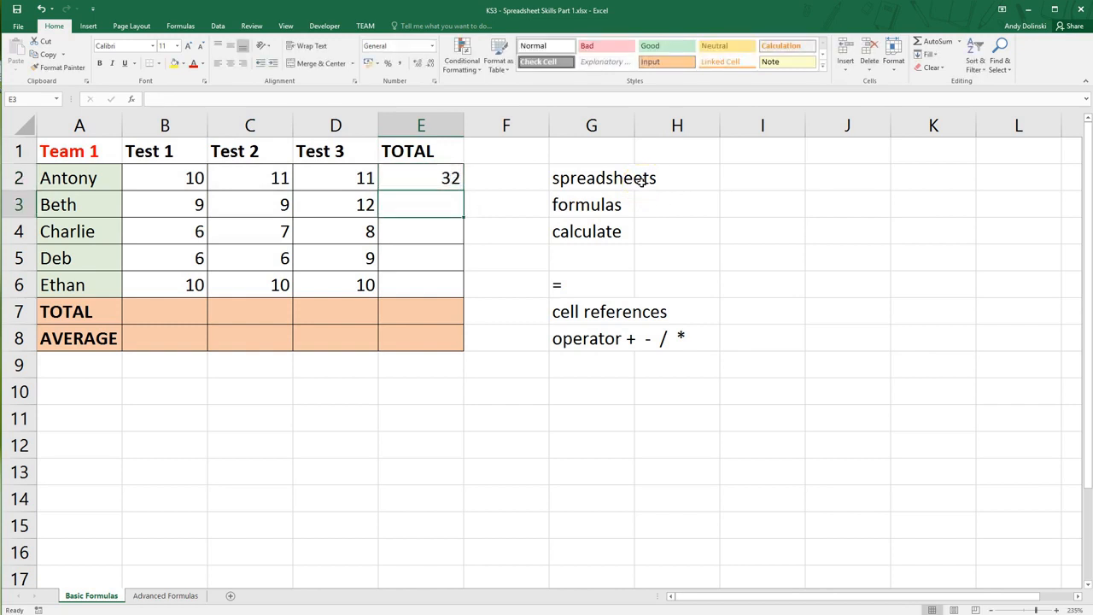
# Clear the typed total from E2 and set the Test 2 score in C2 to 9.
pyautogui.click(452, 180)
pyautogui.press('Delete')
pyautogui.click(252, 180)
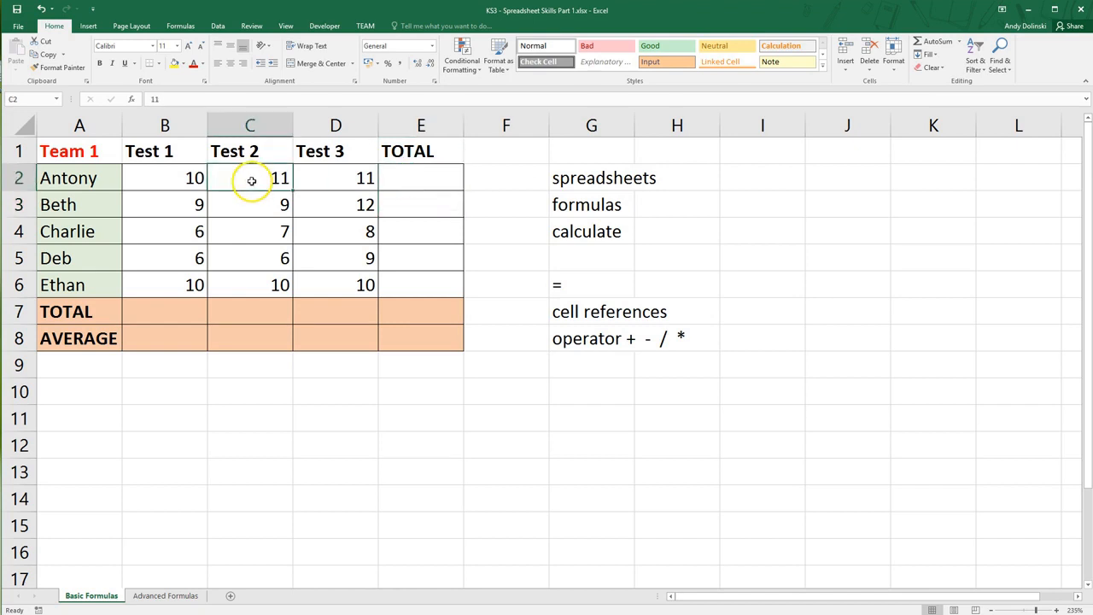
pyautogui.write('9')
pyautogui.press('Return')
# Total the first team member's three tests with the formula =B2+C2+D2 in E2.
pyautogui.click(417, 178)
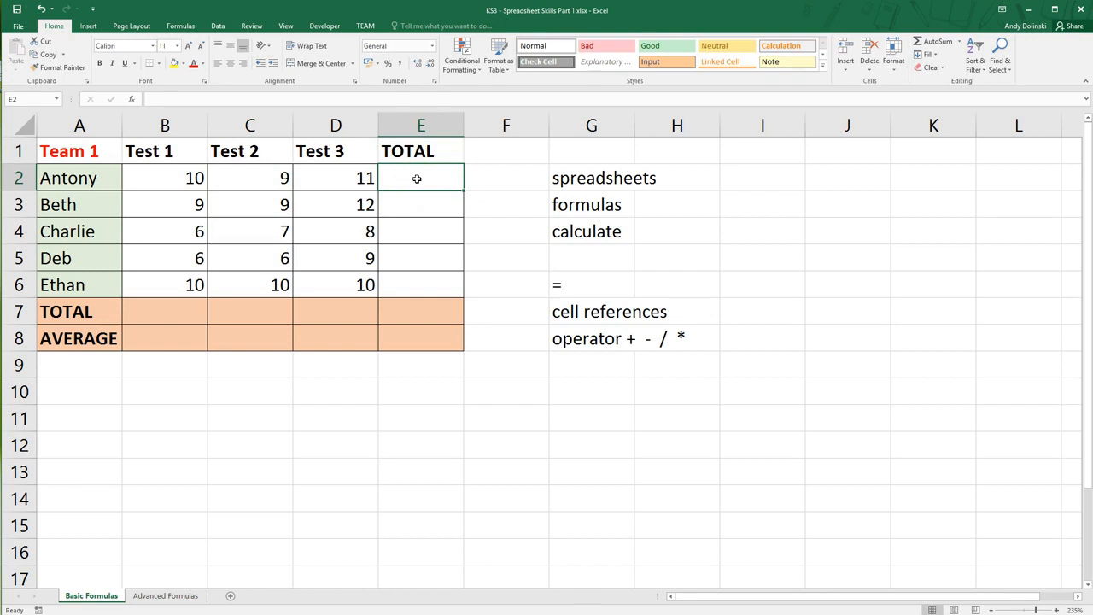
pyautogui.write('=')
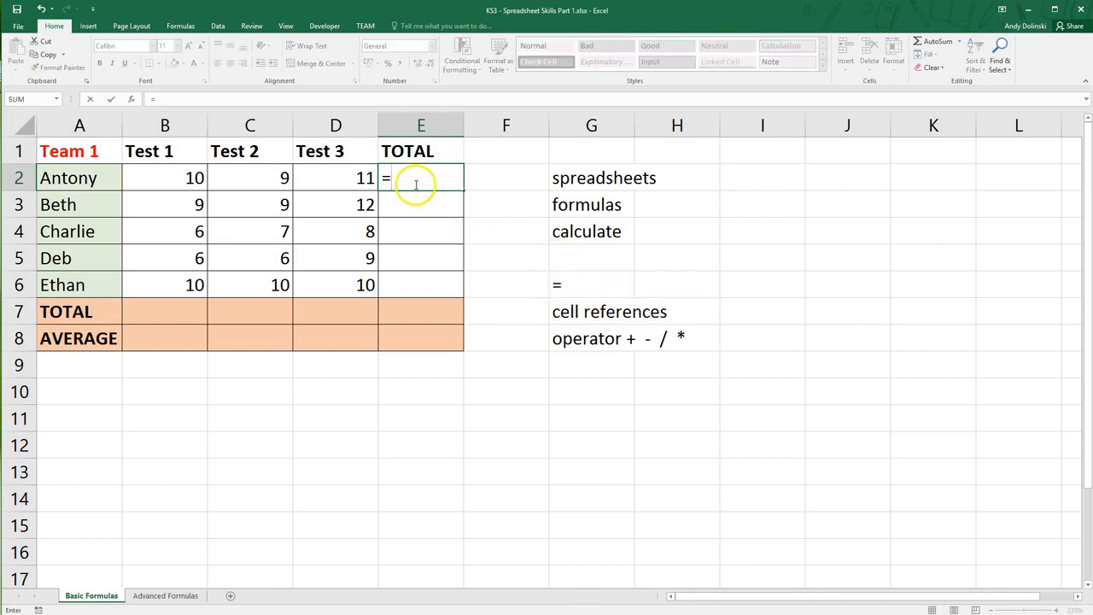
pyautogui.click(177, 178)
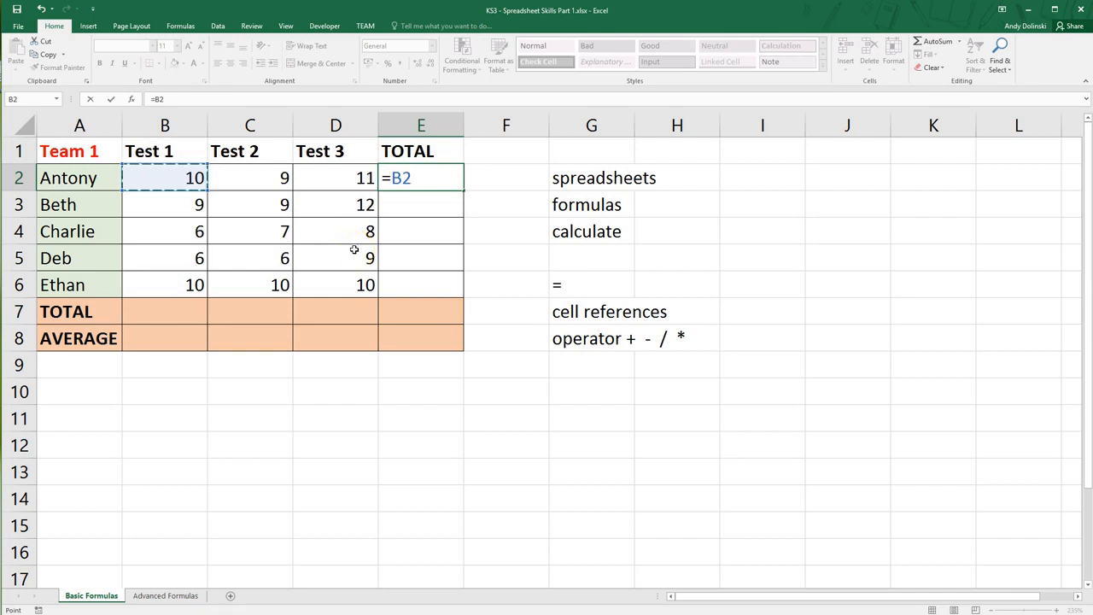
pyautogui.write('+')
pyautogui.click(270, 176)
pyautogui.write('+')
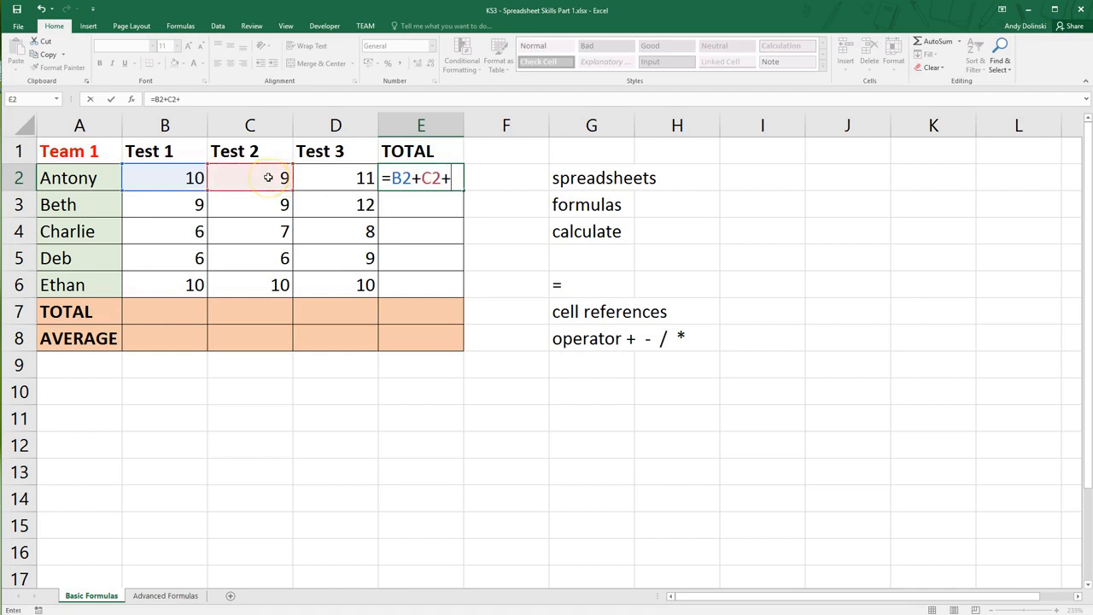
pyautogui.click(322, 180)
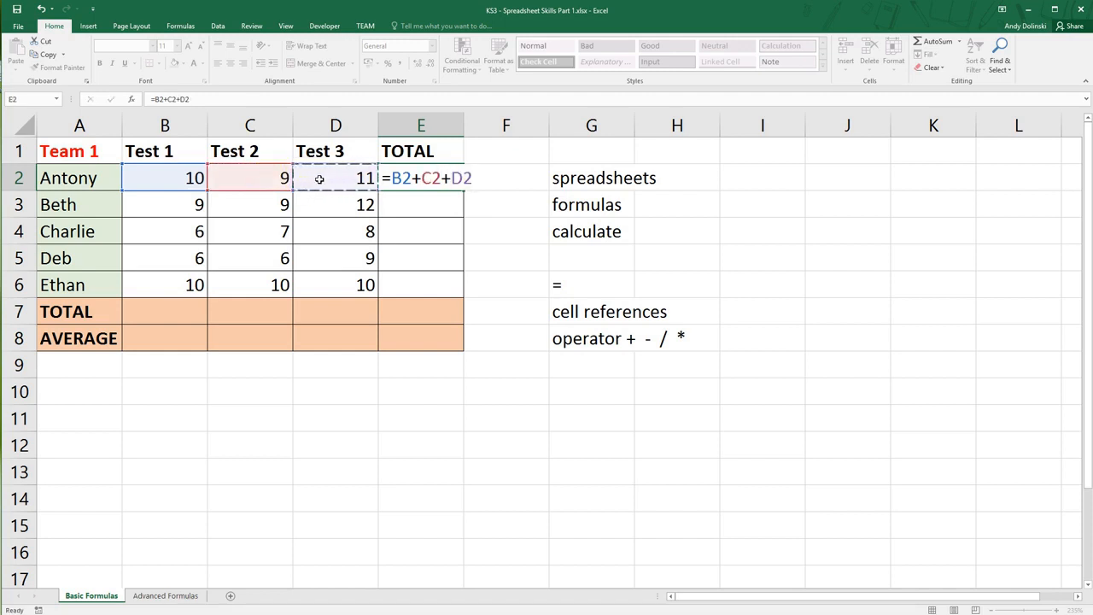
pyautogui.press('Return')
pyautogui.click(382, 198)
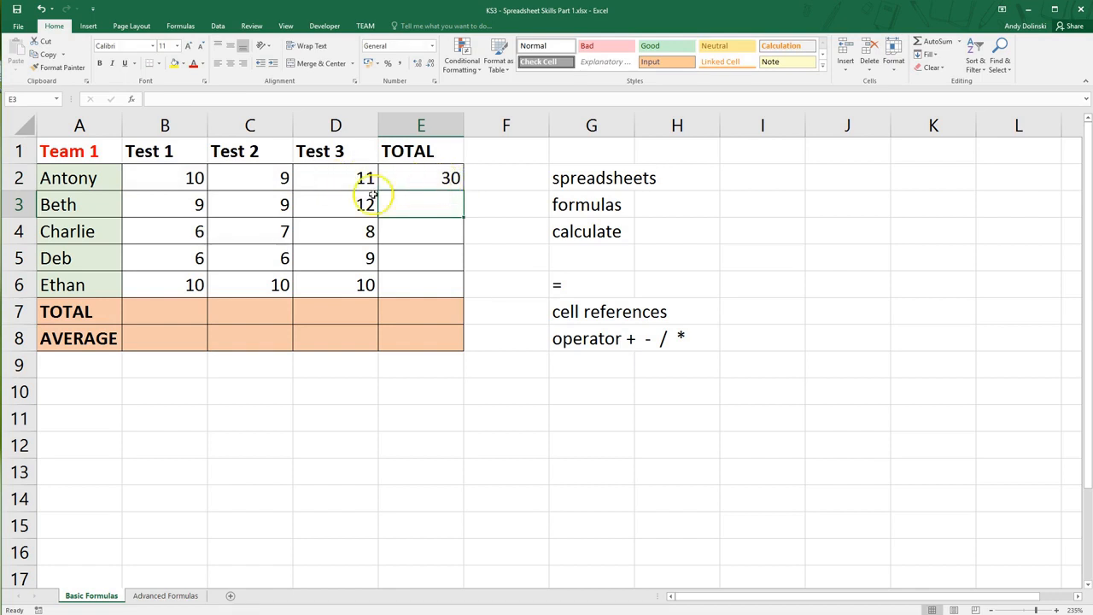
# Change the Test 2 score in C2 to 11 to test the total formula.
pyautogui.click(264, 179)
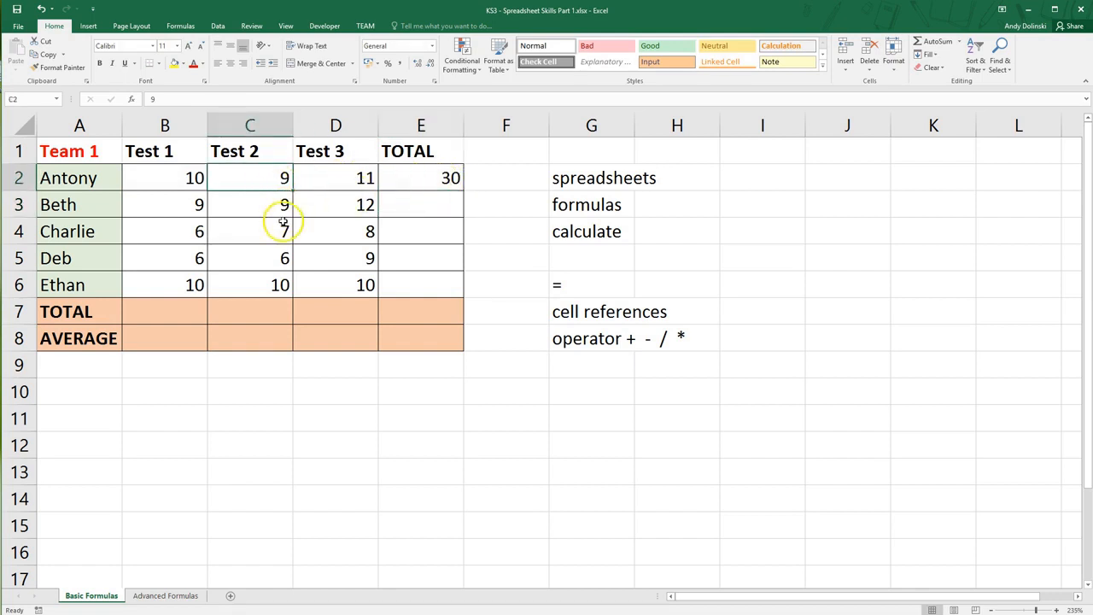
pyautogui.write('11')
pyautogui.press('Return')
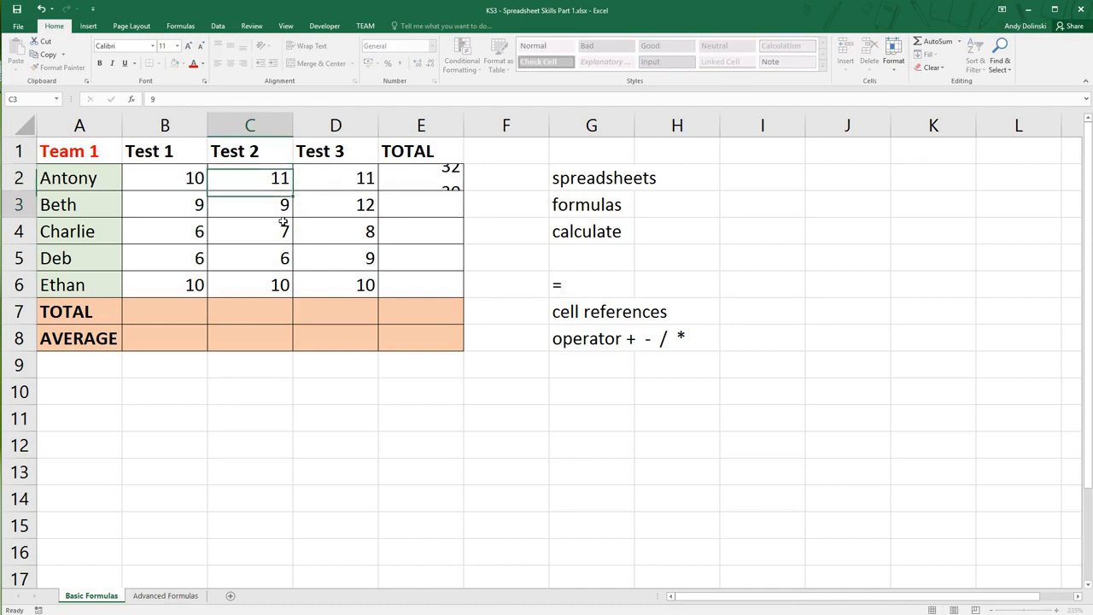
# Total the second team member's three tests with the formula =B3+C3+D3 in E3.
pyautogui.click(436, 207)
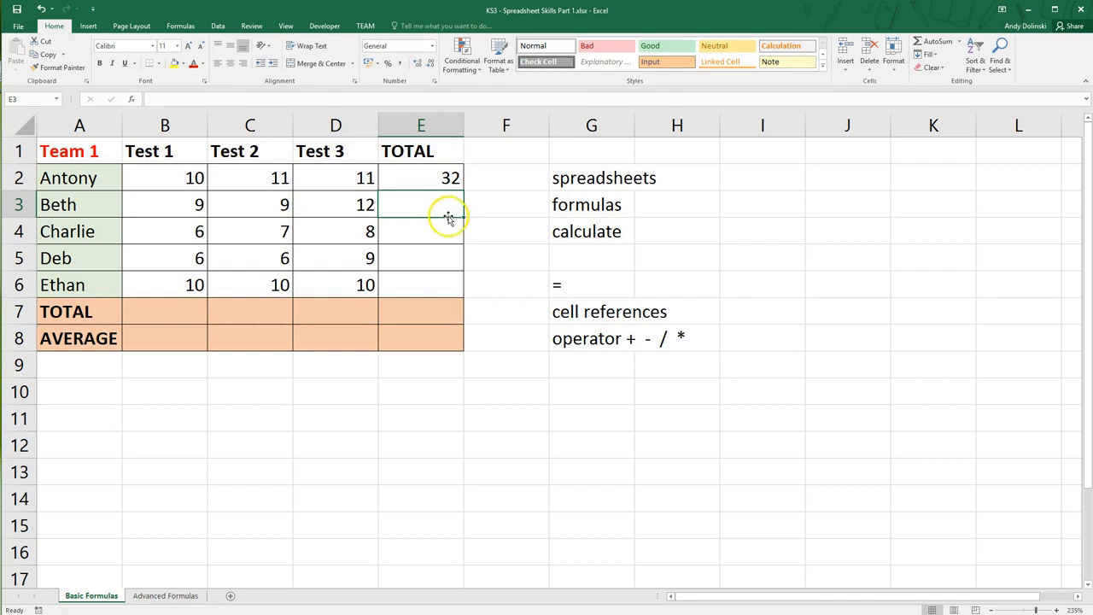
pyautogui.write('=')
pyautogui.click(188, 208)
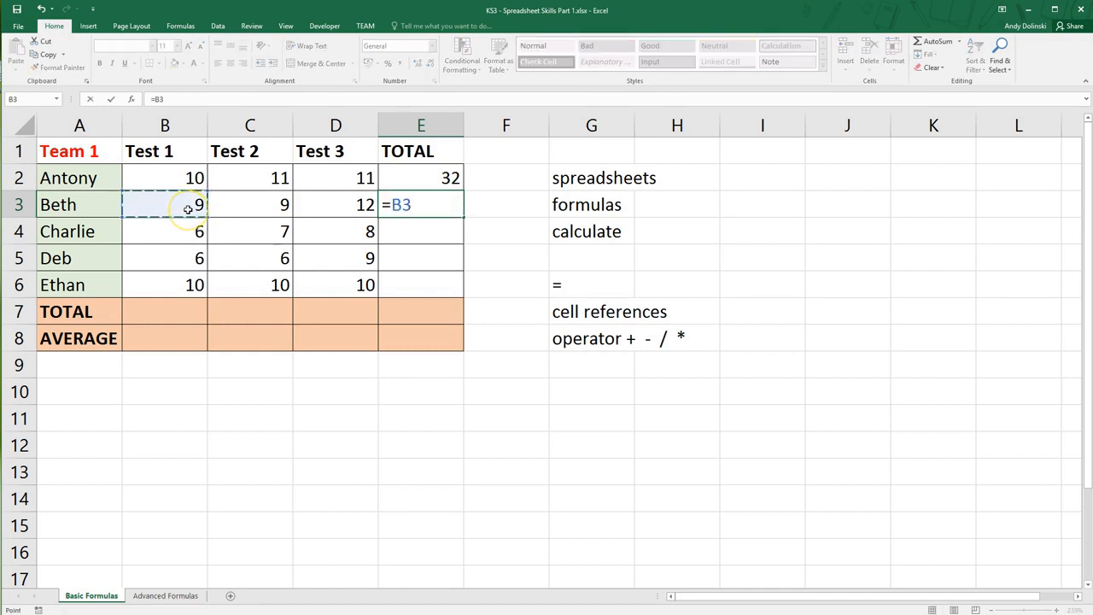
pyautogui.write('+')
pyautogui.click(244, 213)
pyautogui.write('+')
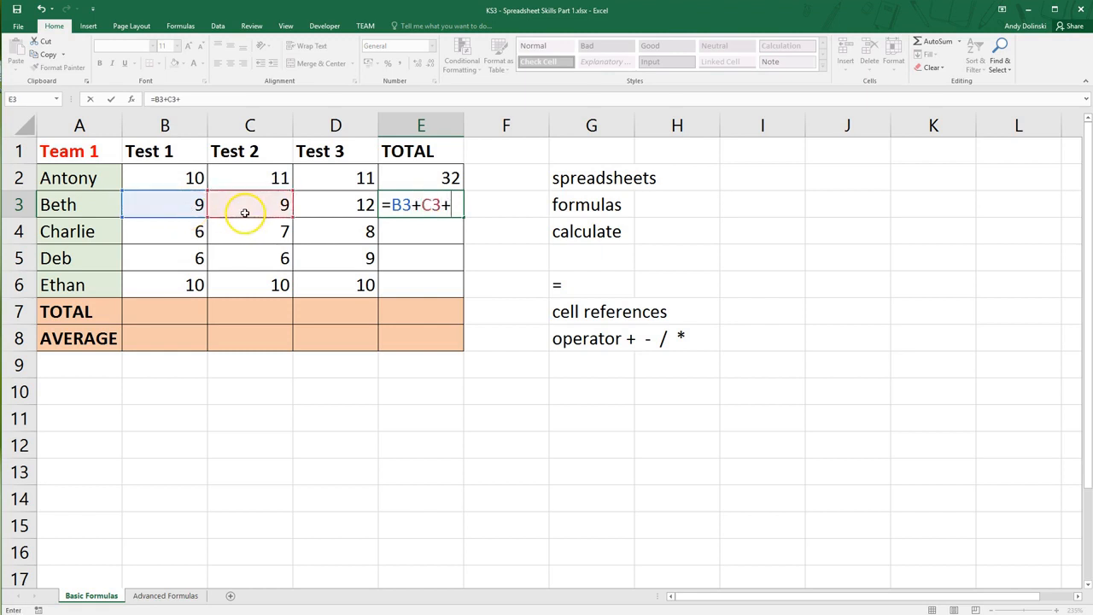
pyautogui.click(315, 209)
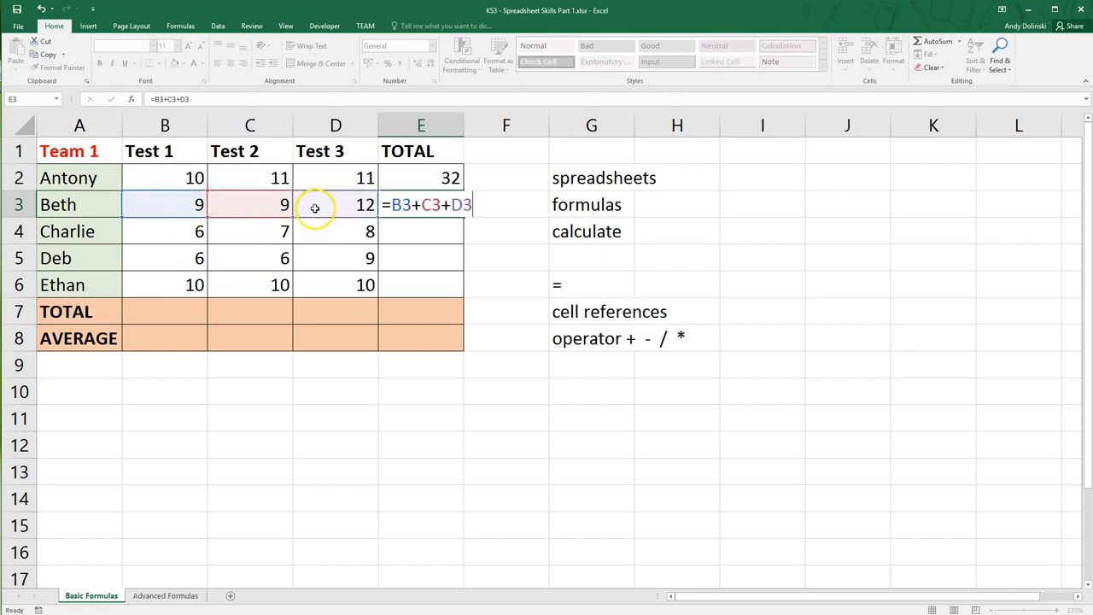
pyautogui.press('Return')
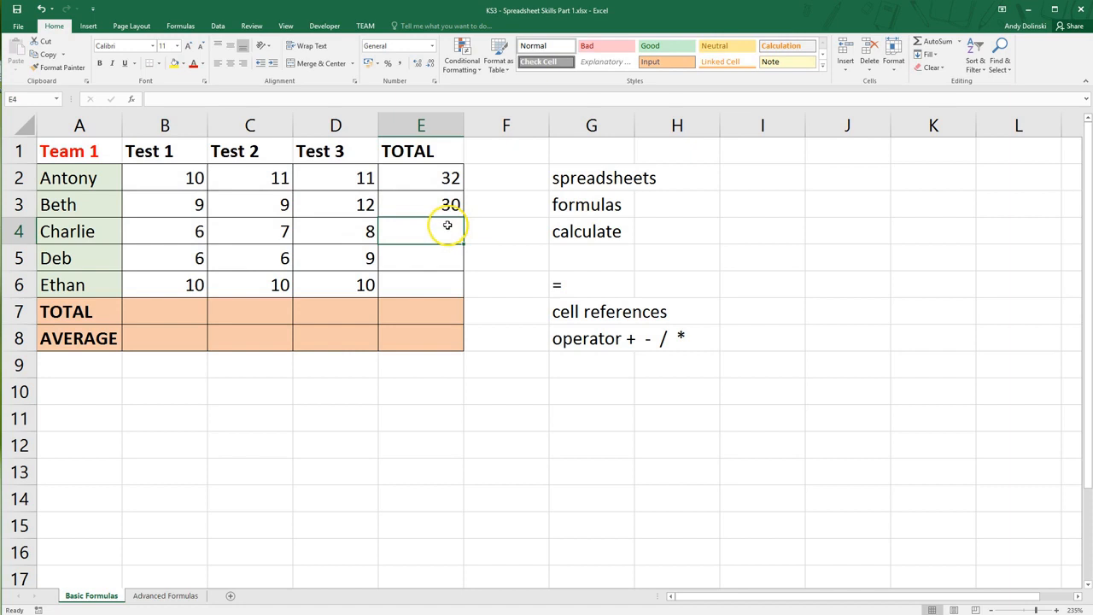
# Total the third team member's three tests with the formula =B4+C4+D4 in E4.
pyautogui.write('=')
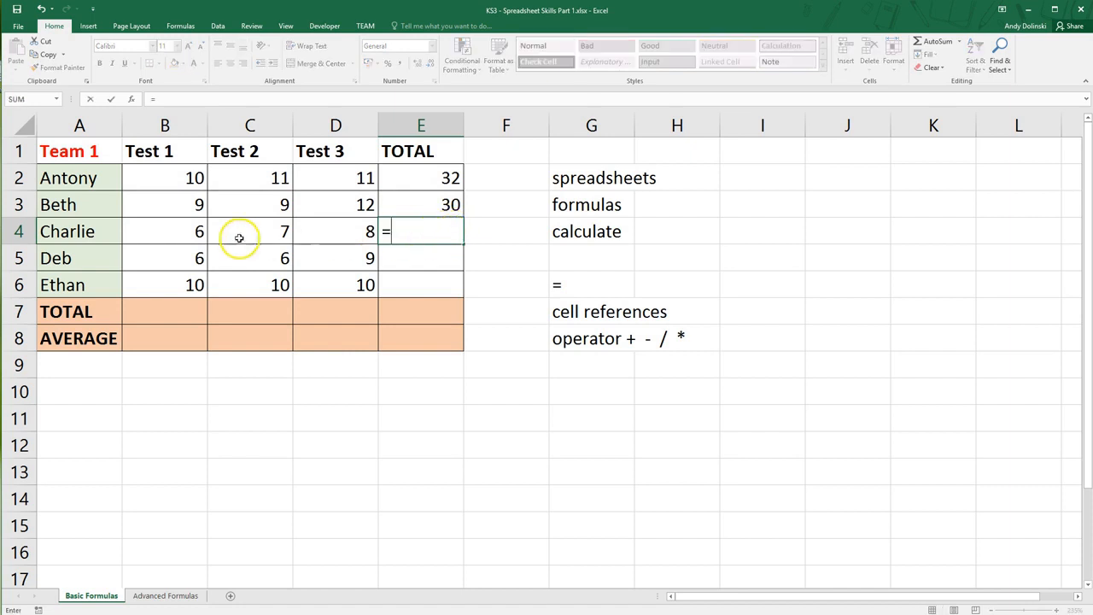
pyautogui.click(174, 233)
pyautogui.write('+')
pyautogui.click(287, 233)
pyautogui.write('+')
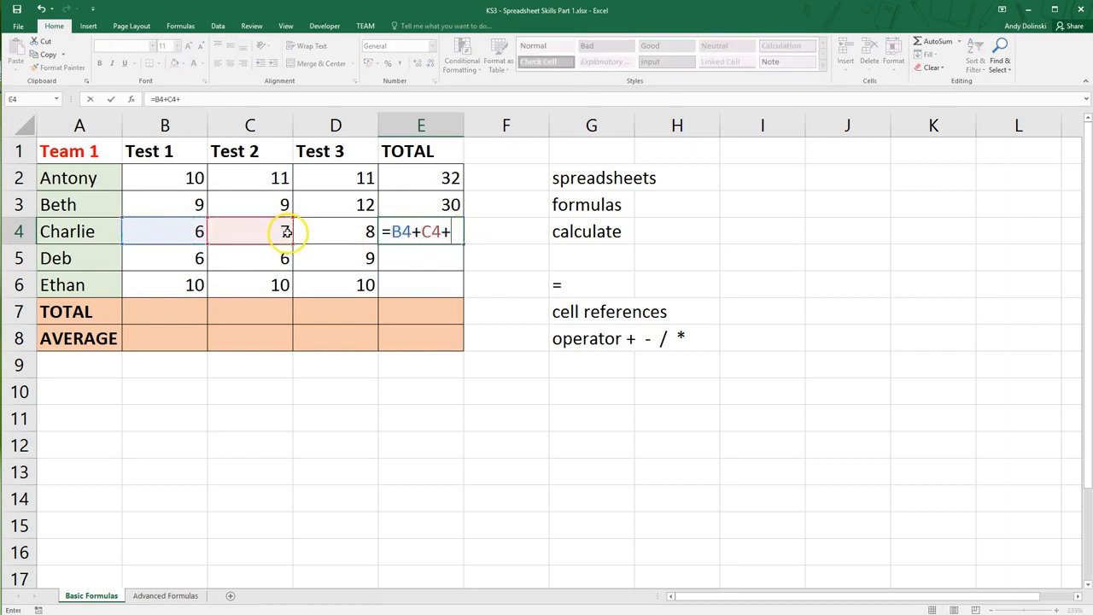
pyautogui.click(342, 236)
pyautogui.press('Return')
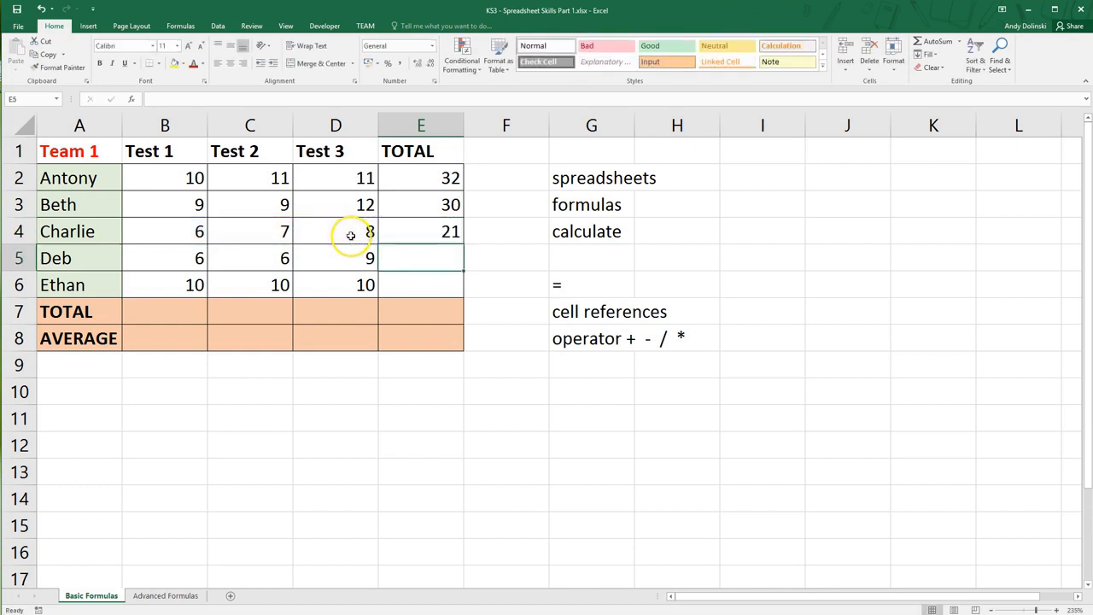
# Compare the row references in the total formulas of E2, E3 and E4.
pyautogui.click(450, 178)
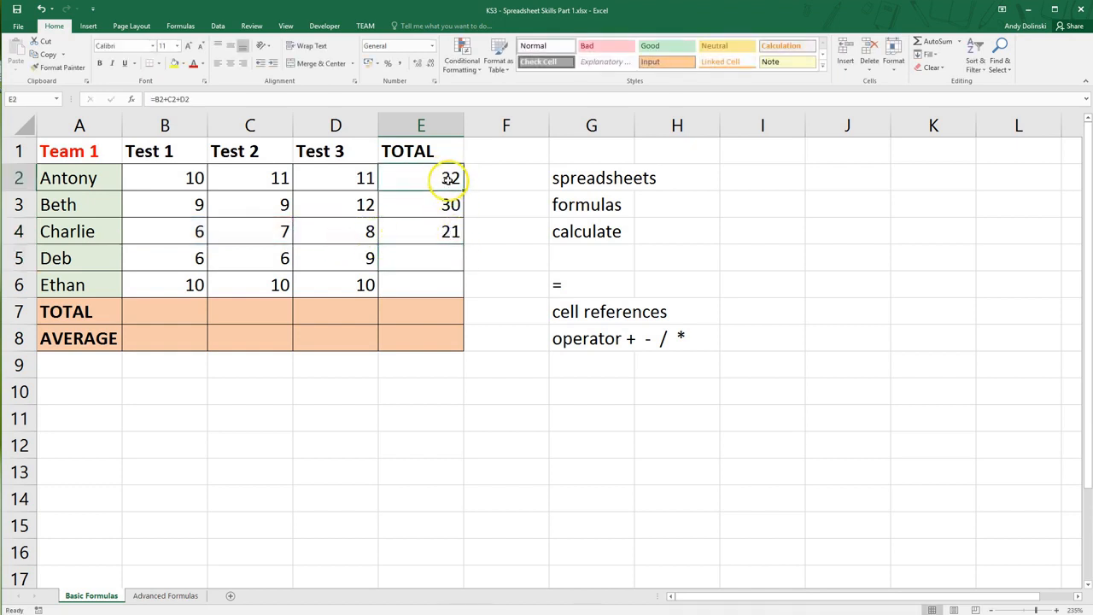
pyautogui.moveTo(449, 181); pyautogui.dragTo(452, 230)
pyautogui.click(495, 237)
pyautogui.click(446, 185)
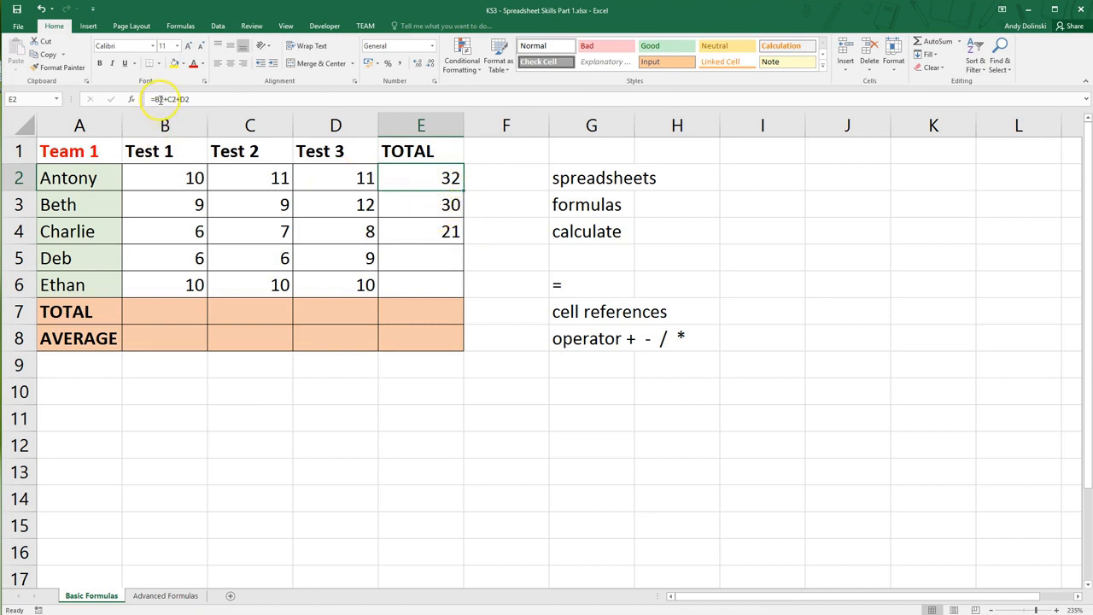
pyautogui.click(407, 204)
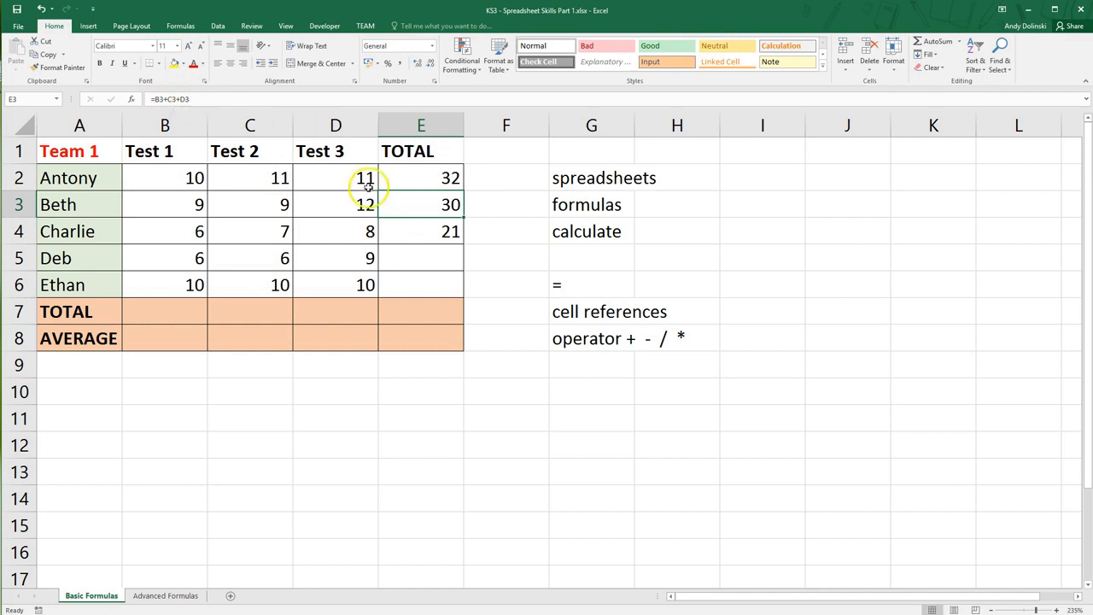
pyautogui.click(417, 227)
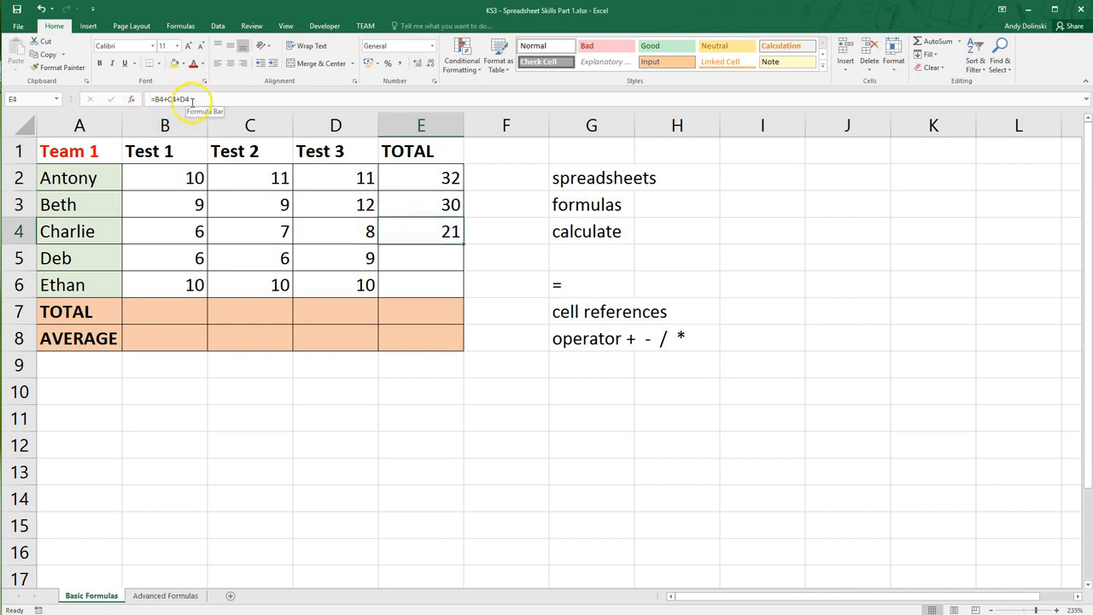
pyautogui.moveTo(425, 176); pyautogui.dragTo(435, 232)
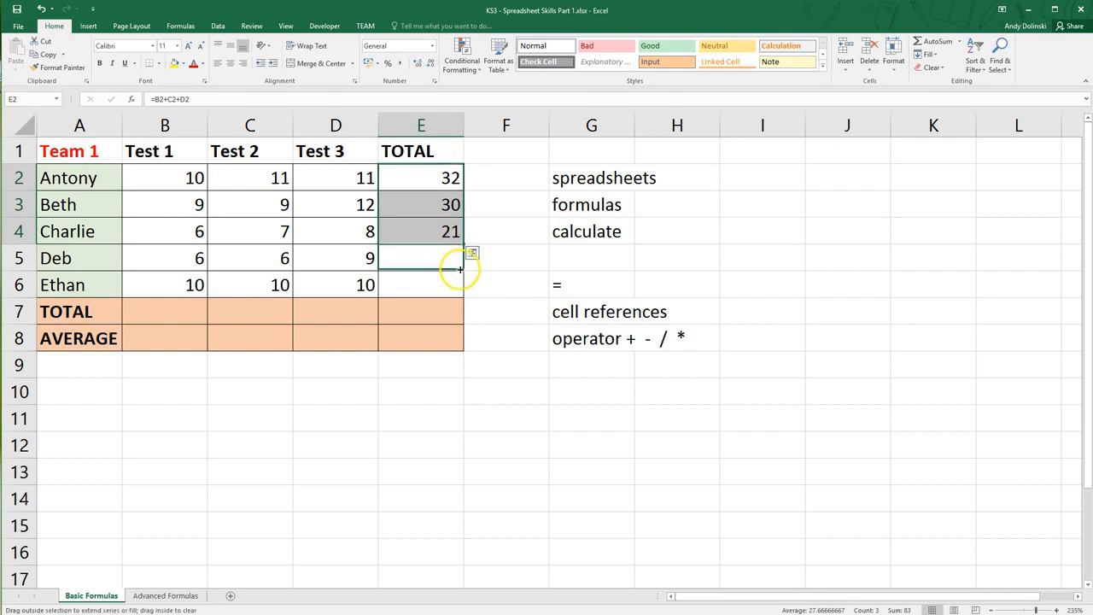
pyautogui.moveTo(460, 269); pyautogui.dragTo(463, 244)
pyautogui.click(478, 247)
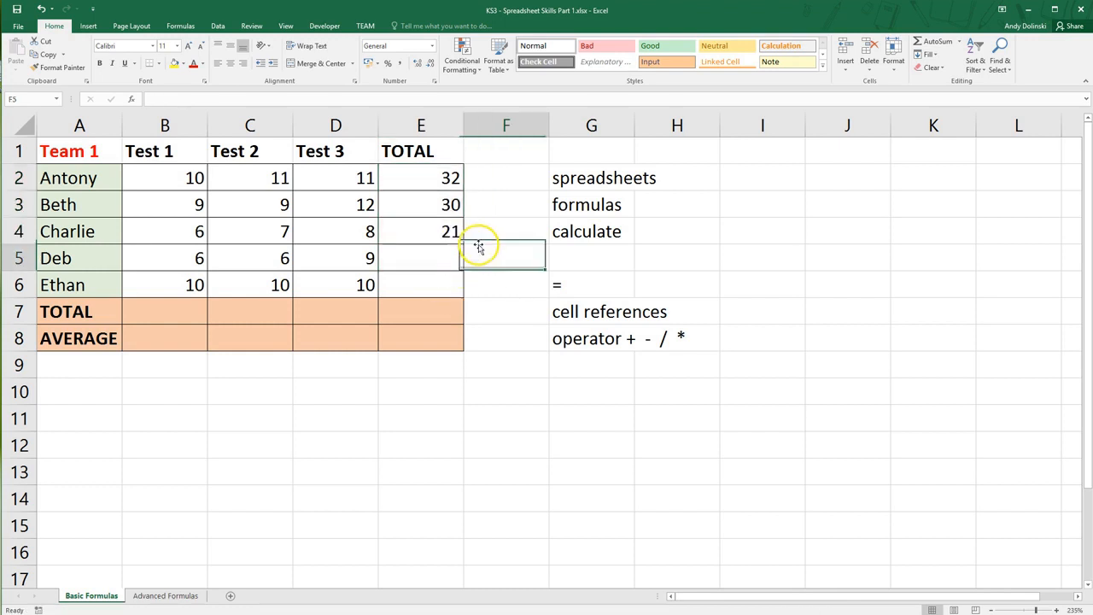
# Fill the total formulas from E2:E4 down to E6 for the remaining two team members.
pyautogui.moveTo(434, 177); pyautogui.dragTo(439, 234)
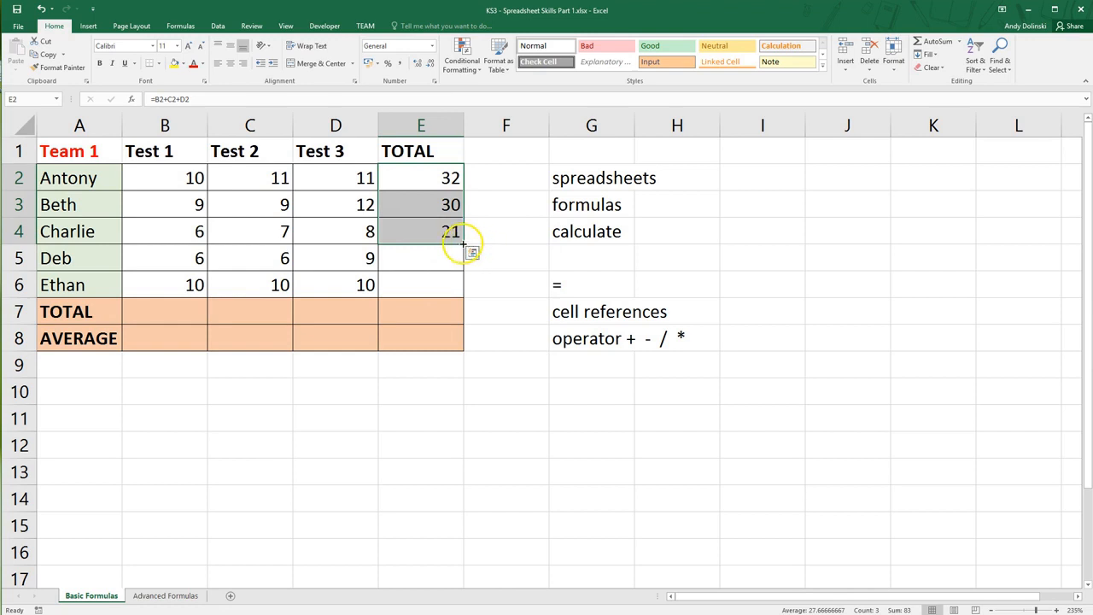
pyautogui.moveTo(462, 245); pyautogui.dragTo(447, 285)
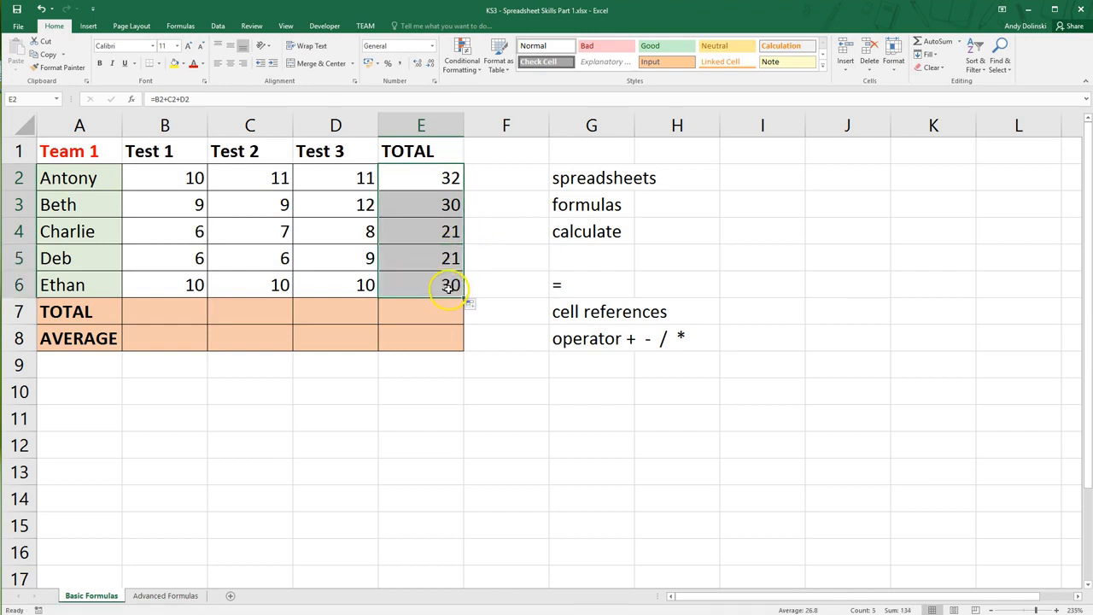
# Check the cell references in the filled total formulas of E5 and E6 against the one in E4.
pyautogui.click(443, 260)
pyautogui.click(440, 282)
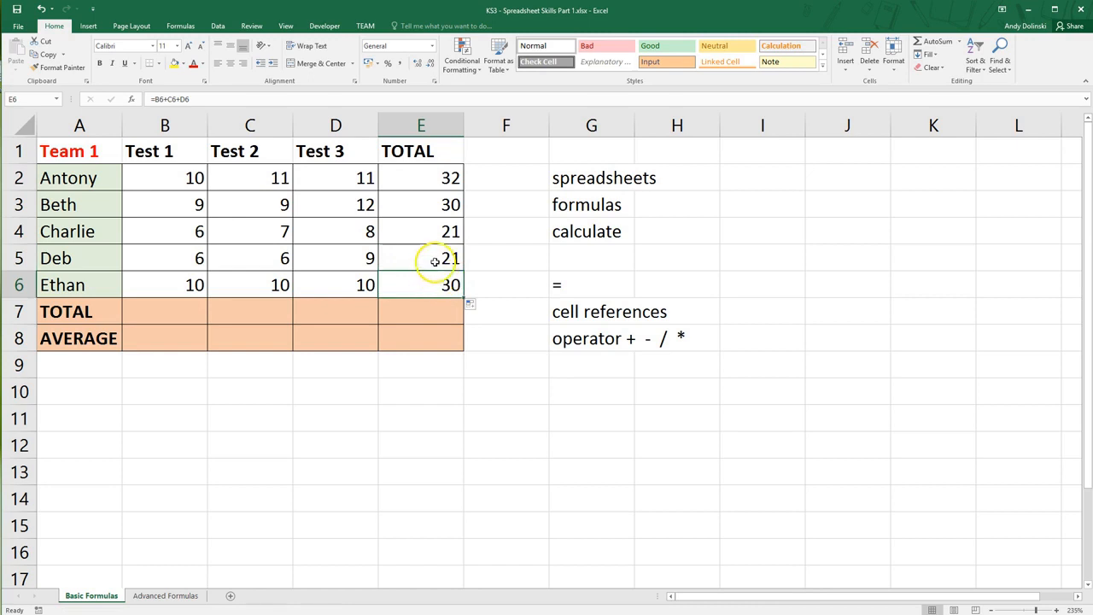
pyautogui.click(436, 260)
pyautogui.click(428, 235)
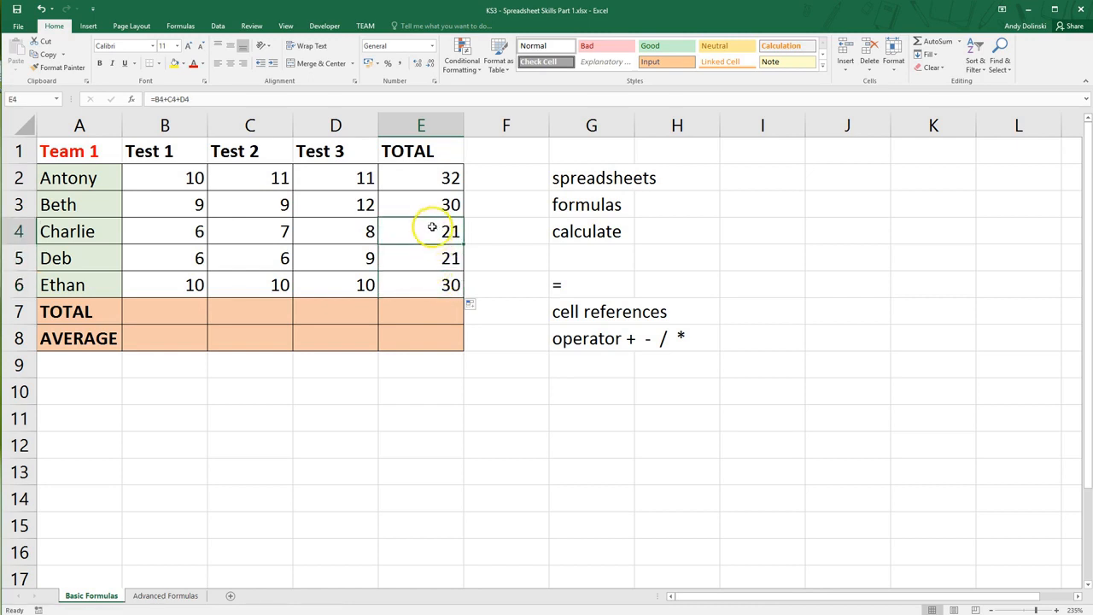
pyautogui.click(427, 254)
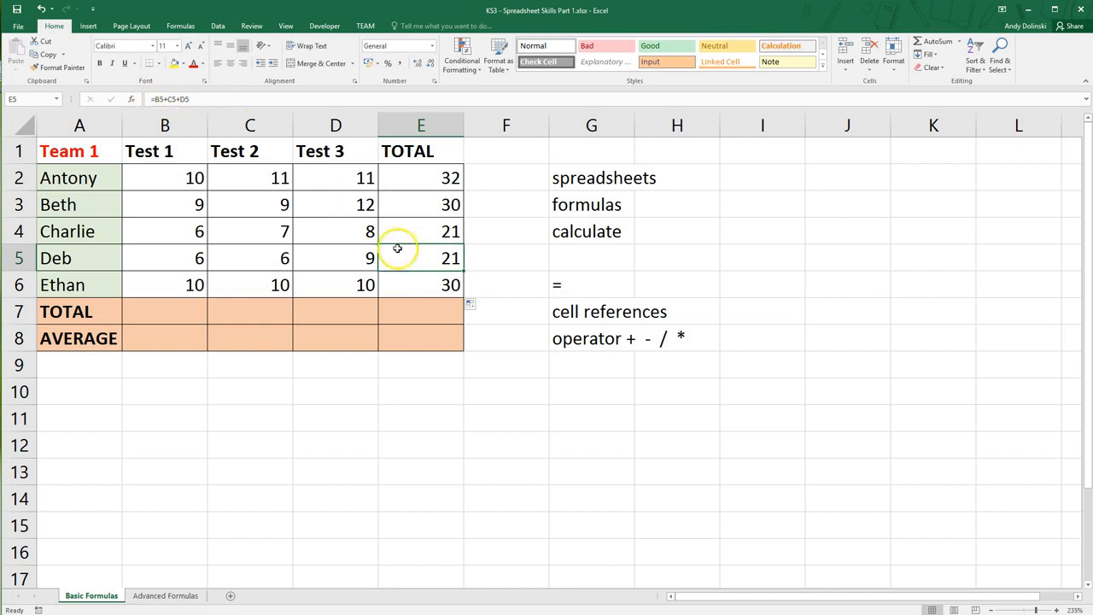
pyautogui.click(409, 290)
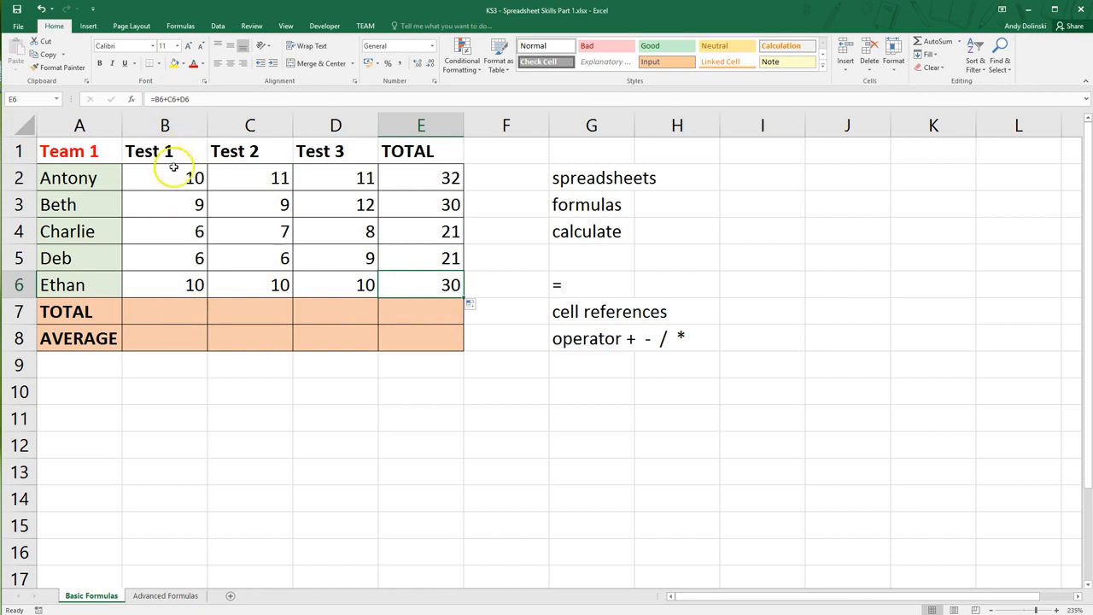
# Total the Test 1 column with the formula =B2+B3+B4+B5+B6 in B7.
pyautogui.click(168, 313)
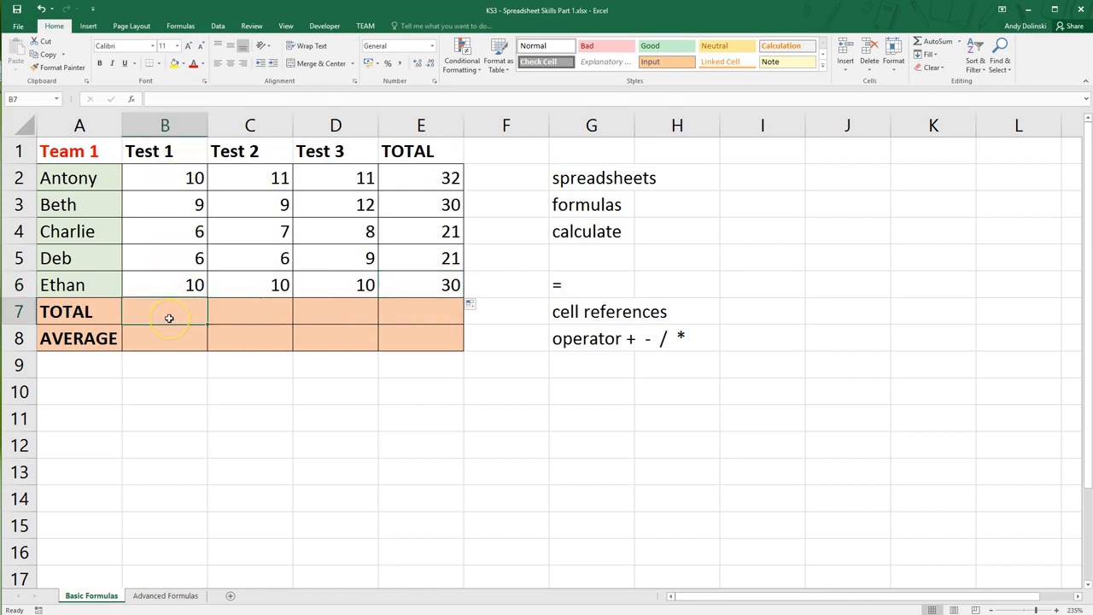
pyautogui.write('=')
pyautogui.click(183, 177)
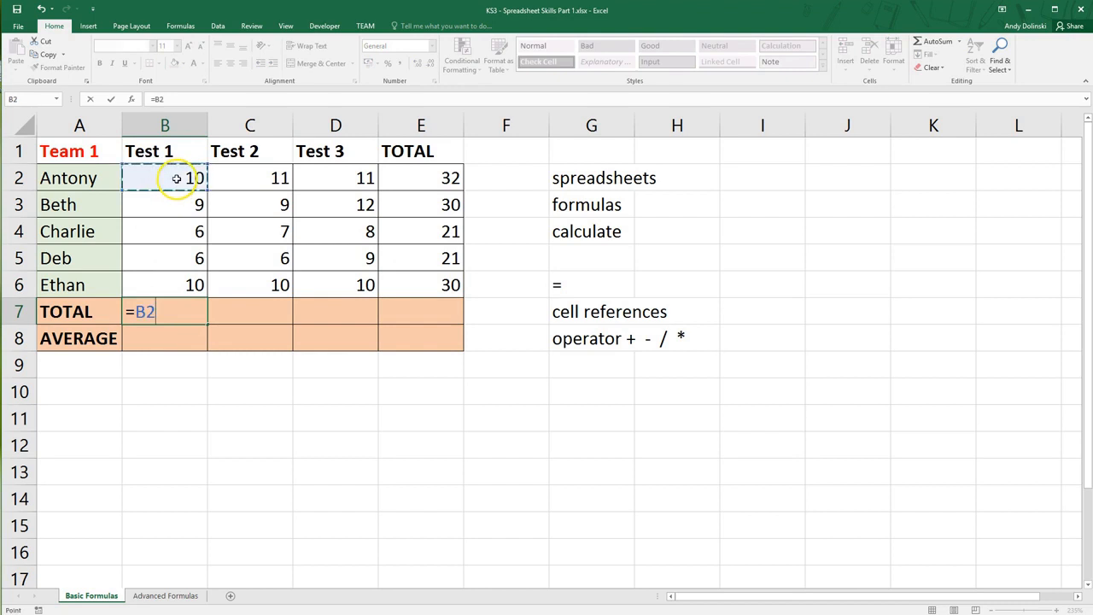
pyautogui.write('+')
pyautogui.click(189, 206)
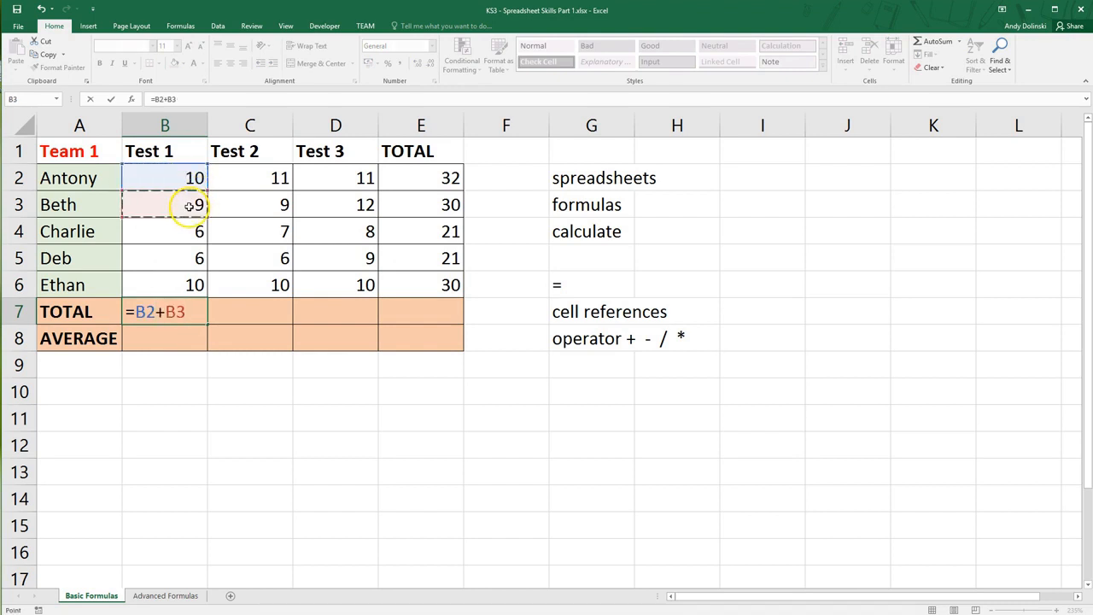
pyautogui.write('+')
pyautogui.click(193, 230)
pyautogui.write('+')
pyautogui.click(196, 261)
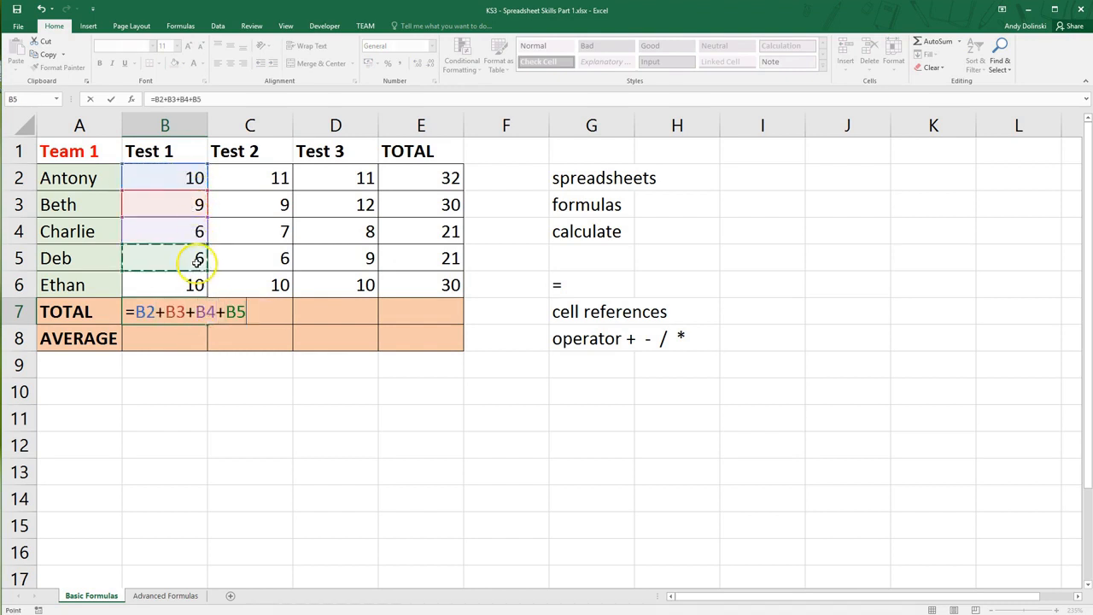
pyautogui.write('+')
pyautogui.click(190, 290)
pyautogui.press('Return')
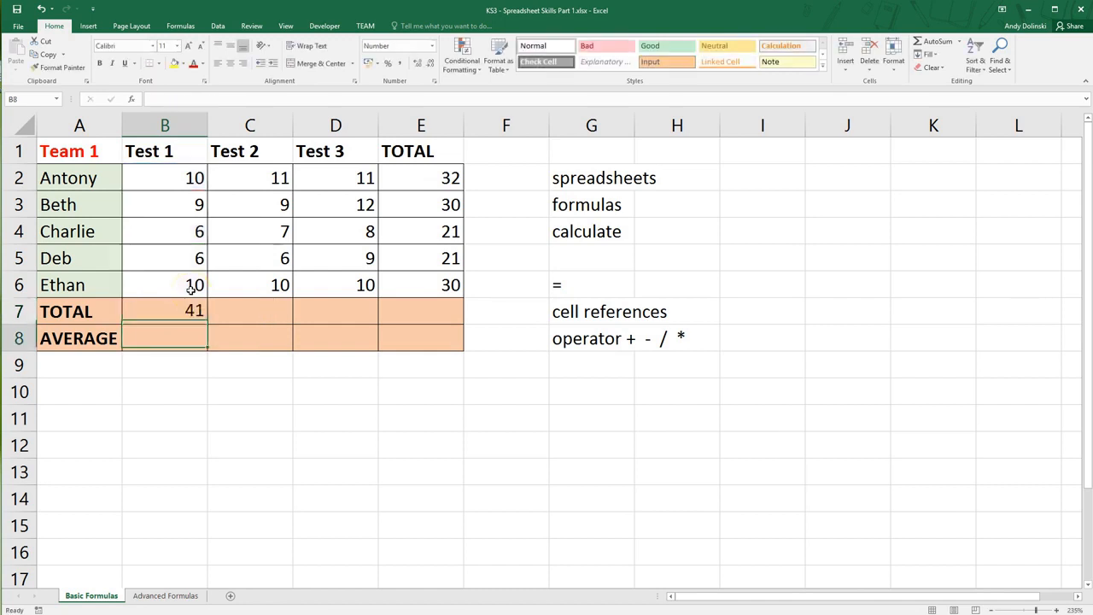
pyautogui.click(187, 314)
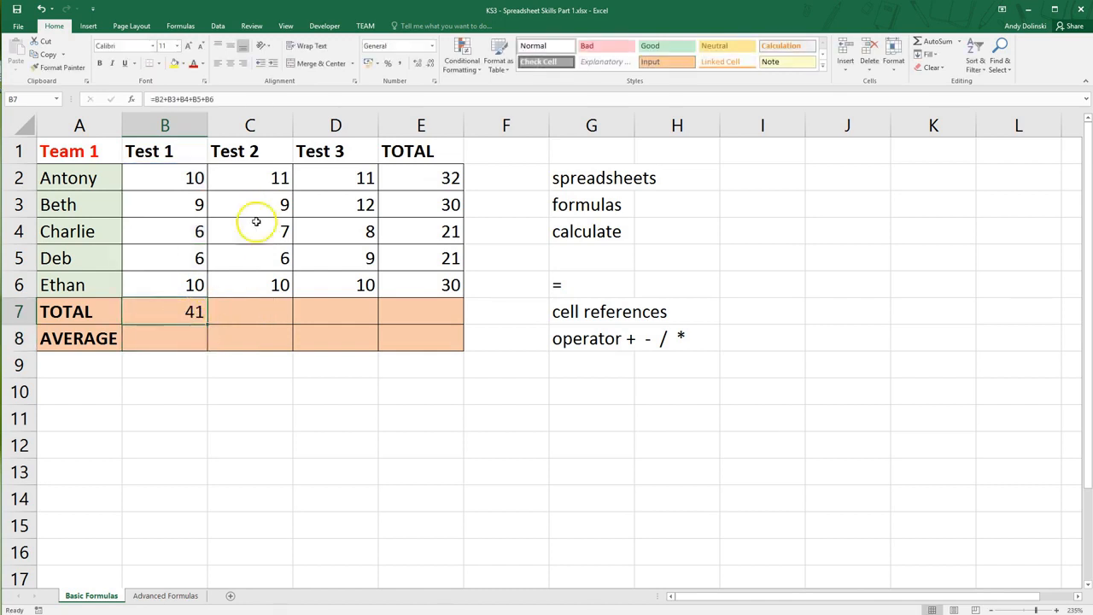
# Total the Test 2 column with the formula =C2+C3+C4+C5+C6 in C7.
pyautogui.click(263, 317)
pyautogui.write('=')
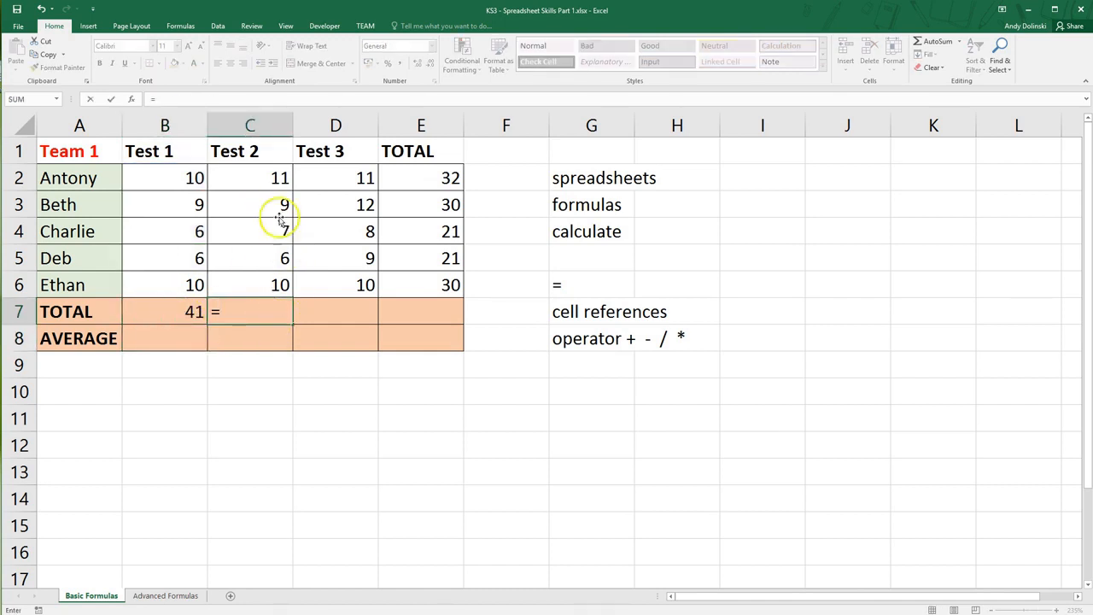
pyautogui.scroll(-1, 252, 205)
pyautogui.scroll(1, 273, 210)
pyautogui.click(268, 178)
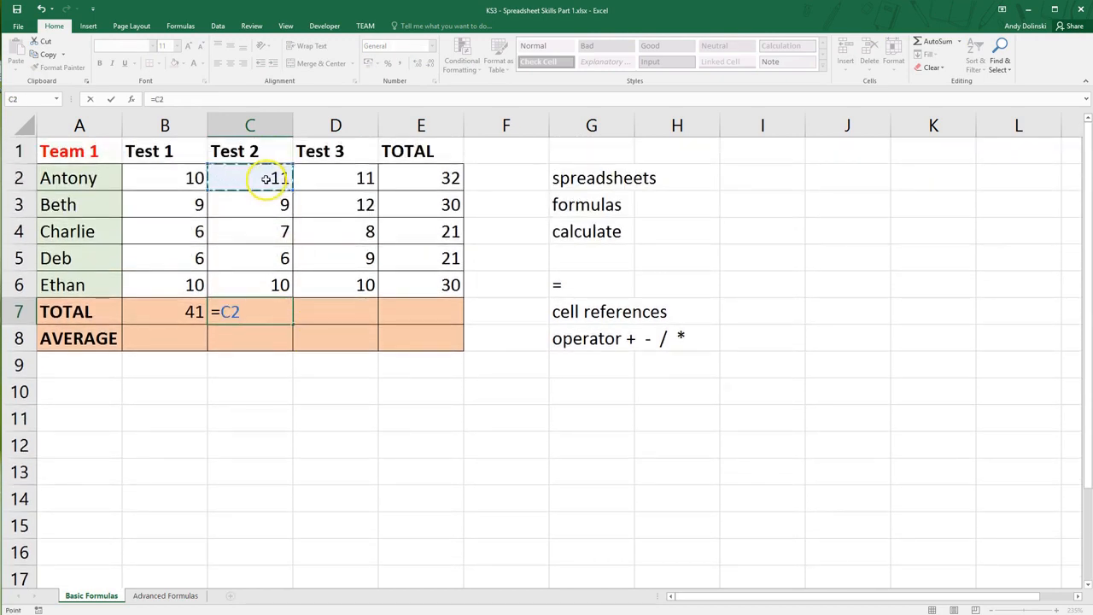
pyautogui.write('+')
pyautogui.click(267, 205)
pyautogui.write('+')
pyautogui.click(267, 232)
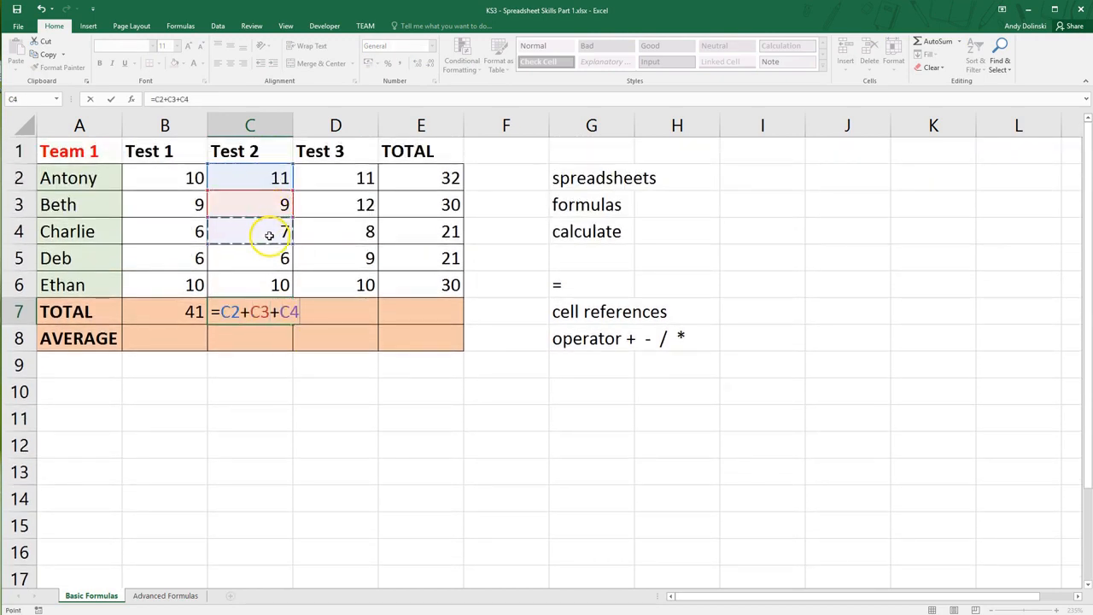
pyautogui.write('+')
pyautogui.click(269, 258)
pyautogui.write('+')
pyautogui.click(261, 285)
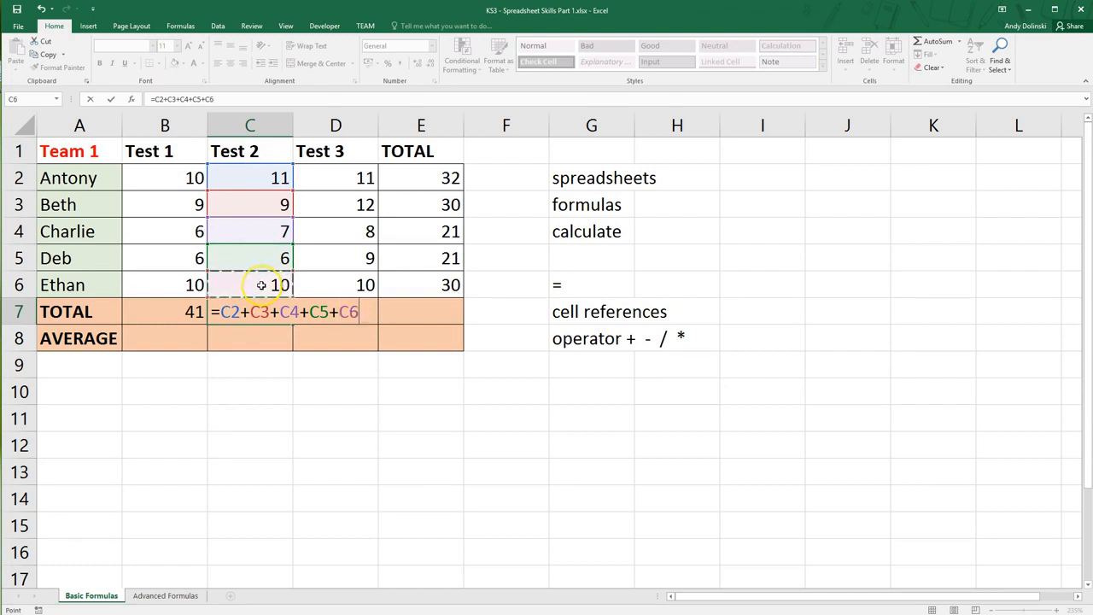
pyautogui.press('Return')
# Fill the column total formula from C7 across to E7 for Test 3 and the overall total.
pyautogui.click(289, 318)
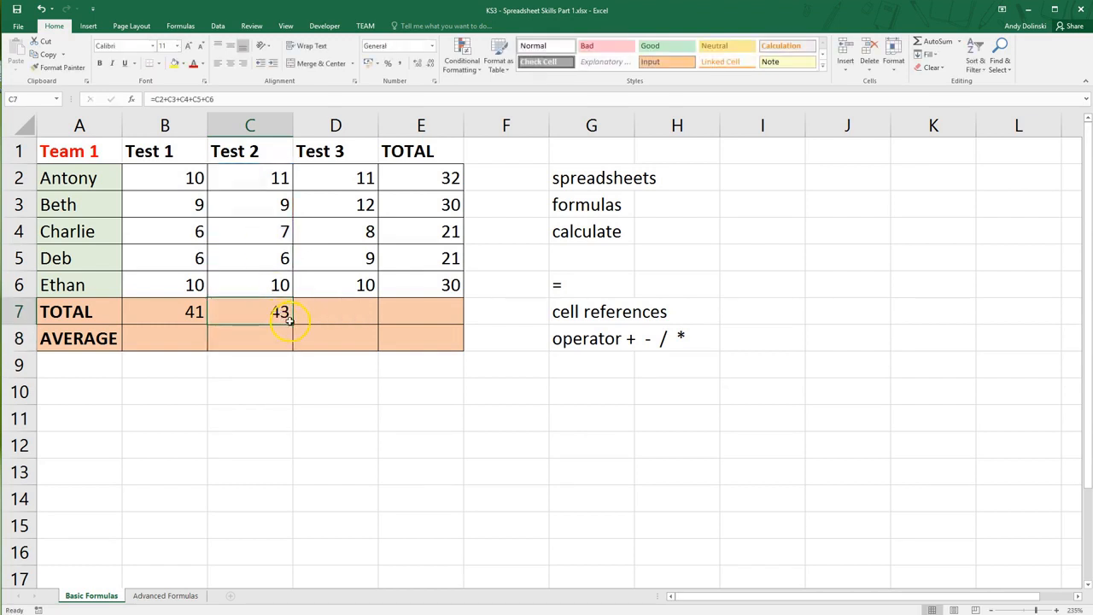
pyautogui.moveTo(292, 325); pyautogui.dragTo(439, 322)
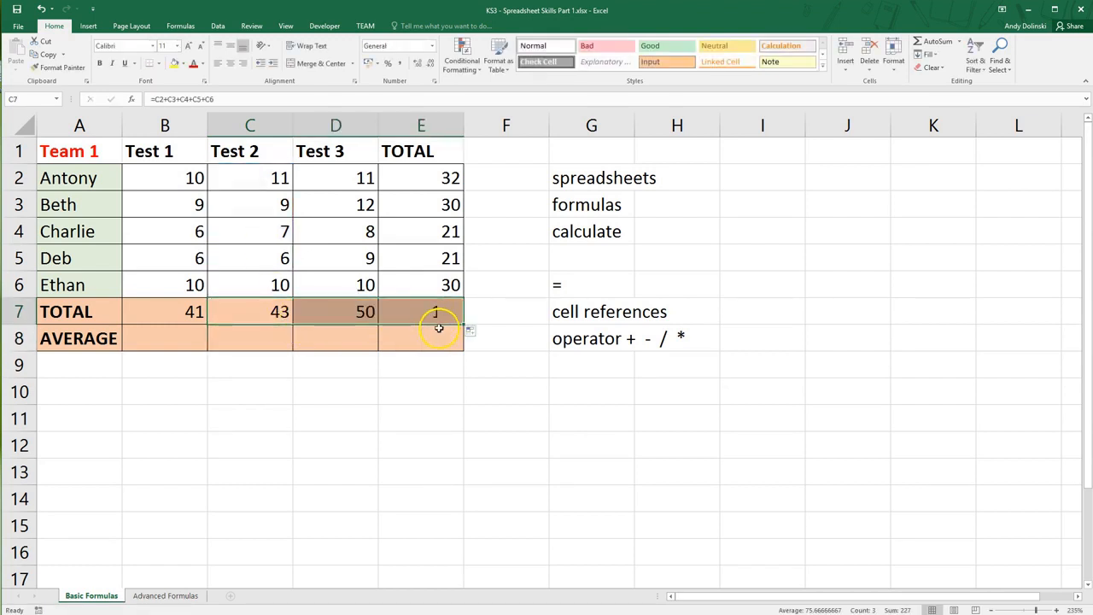
pyautogui.click(447, 366)
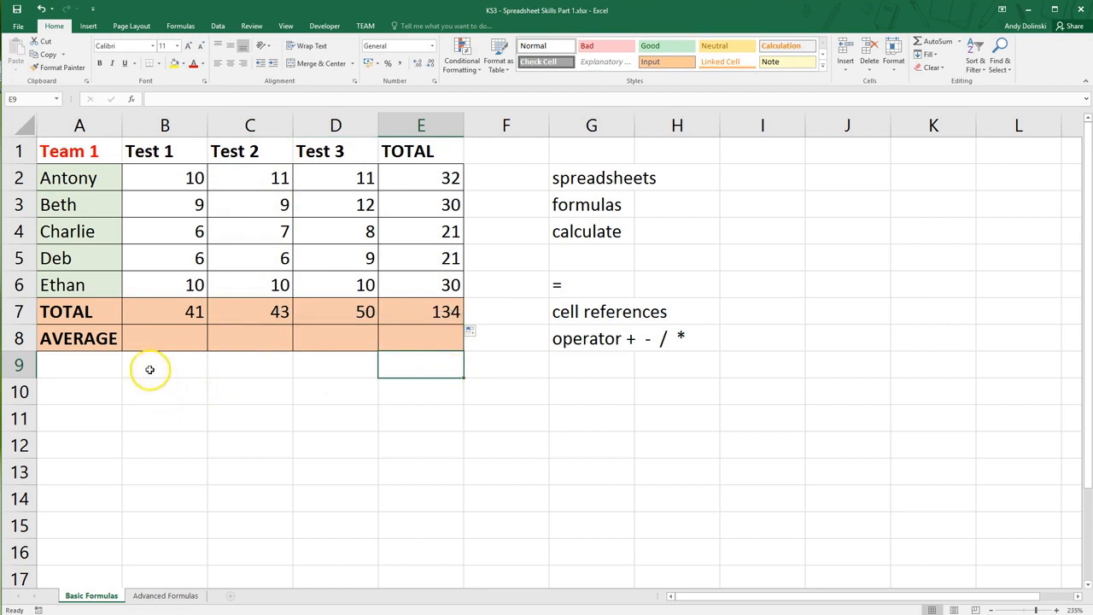
# Calculate the Test 1 average in B8 with the formula =(B2+B3+B4+B5+B6)/5.
pyautogui.click(157, 343)
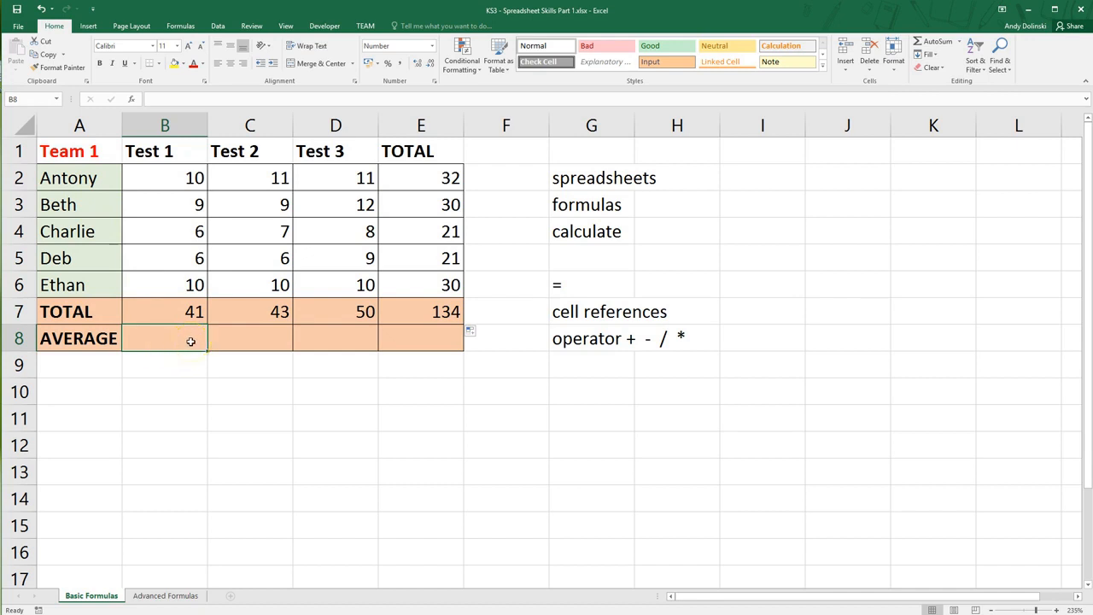
pyautogui.write('=')
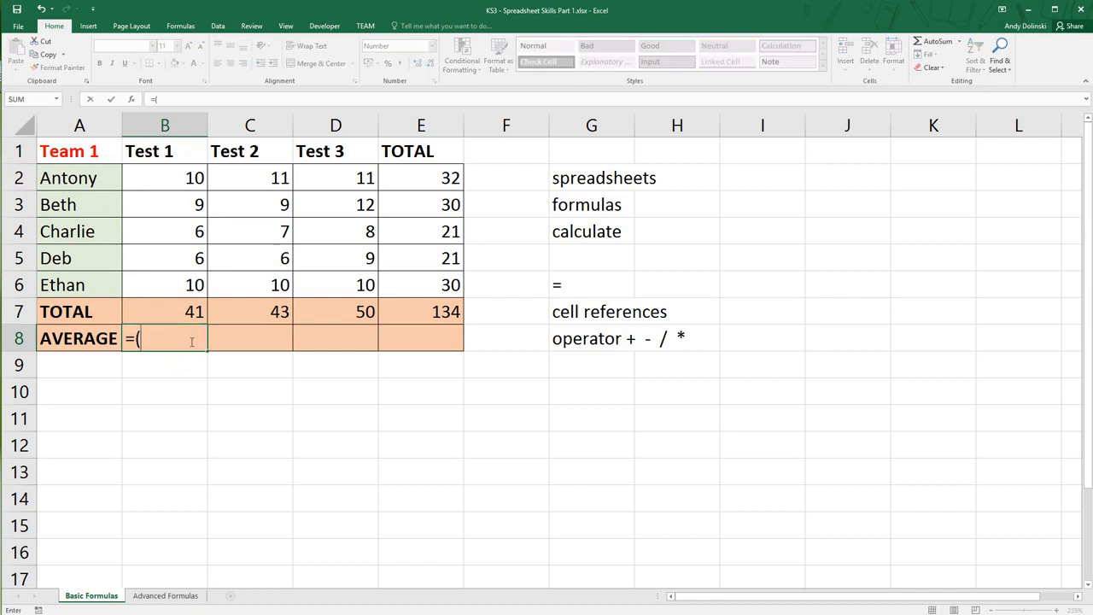
pyautogui.write('(')
pyautogui.click(190, 177)
pyautogui.write('+')
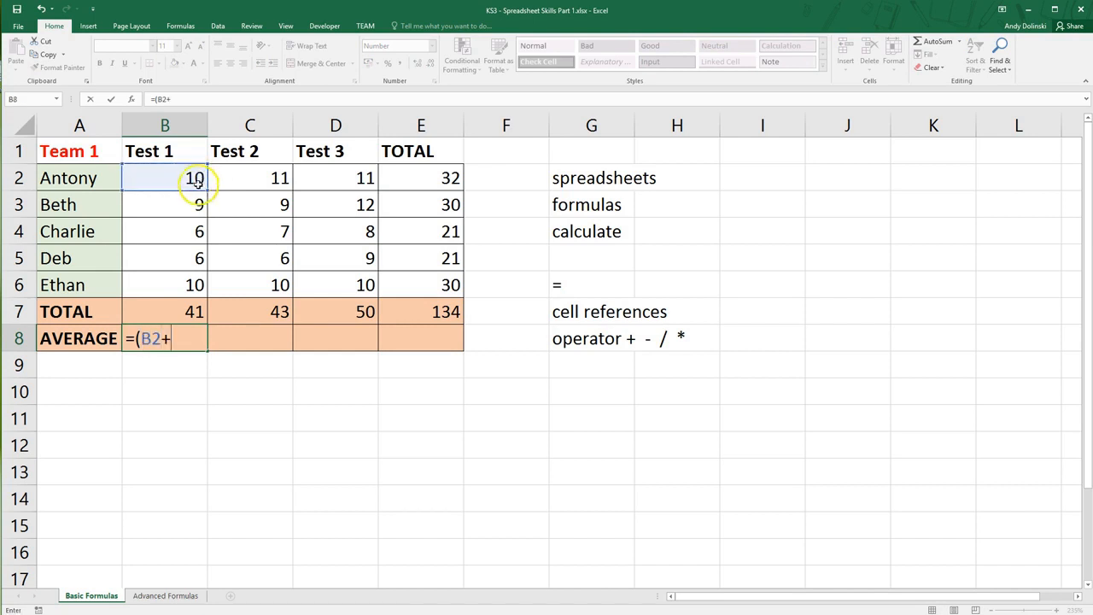
pyautogui.click(196, 204)
pyautogui.write('+')
pyautogui.click(196, 231)
pyautogui.write('+')
pyautogui.click(196, 256)
pyautogui.write('+')
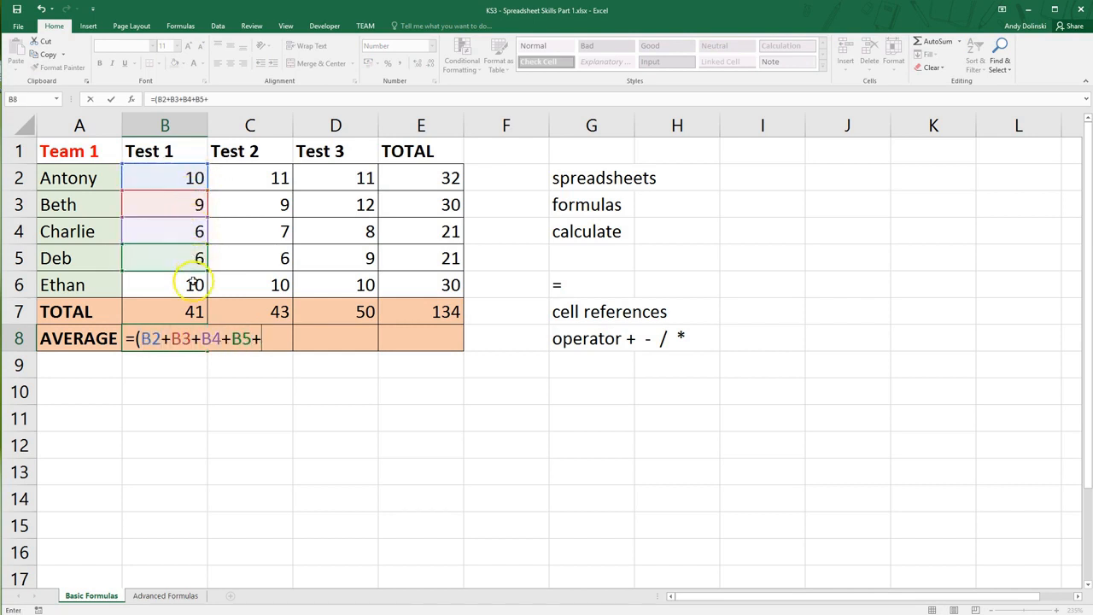
pyautogui.click(192, 285)
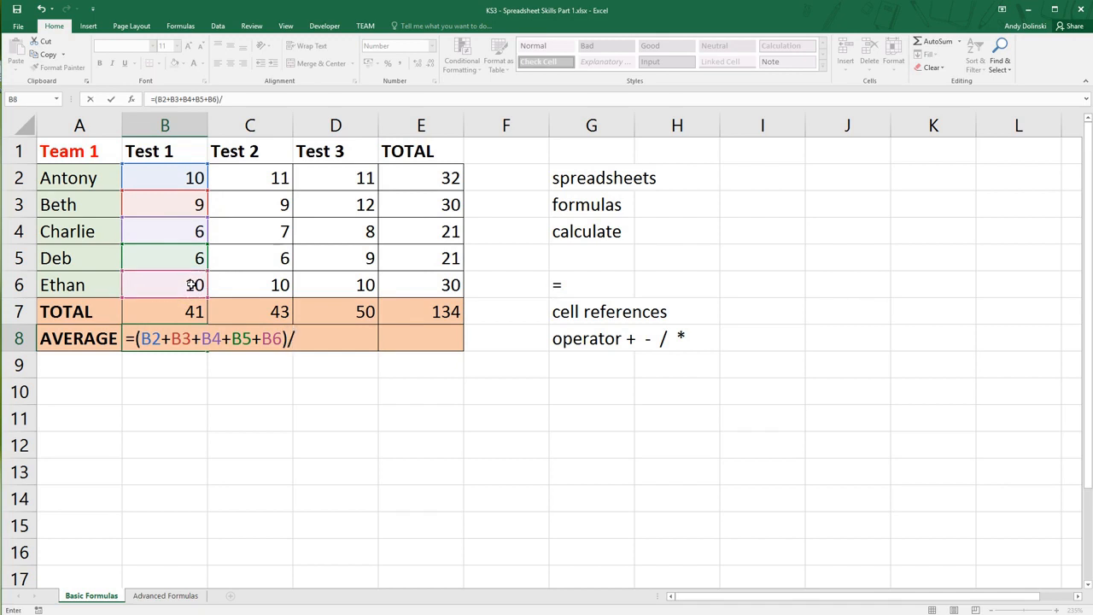
pyautogui.write('/5')
pyautogui.press('Return')
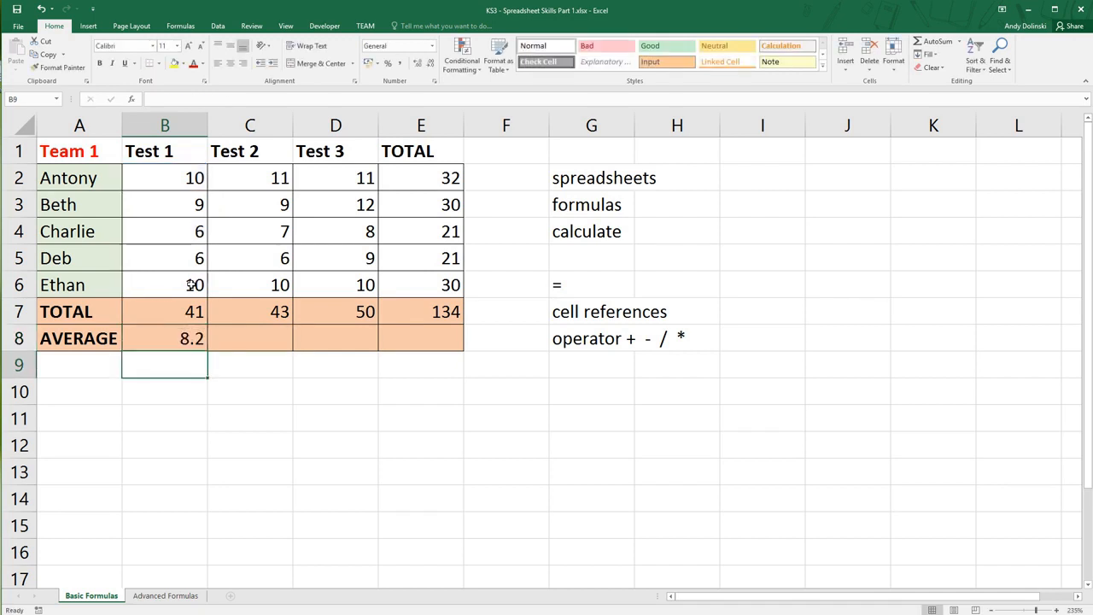
# Fill the average formula from B8 across to E8 for the other tests and the overall total.
pyautogui.click(191, 333)
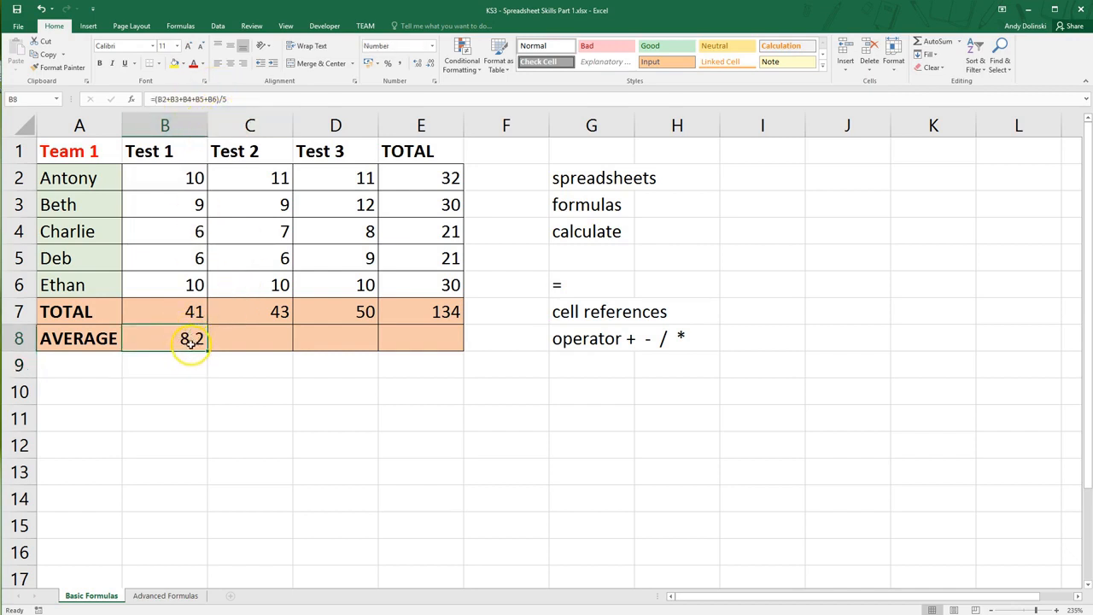
pyautogui.moveTo(208, 351); pyautogui.dragTo(166, 338)
pyautogui.click(387, 403)
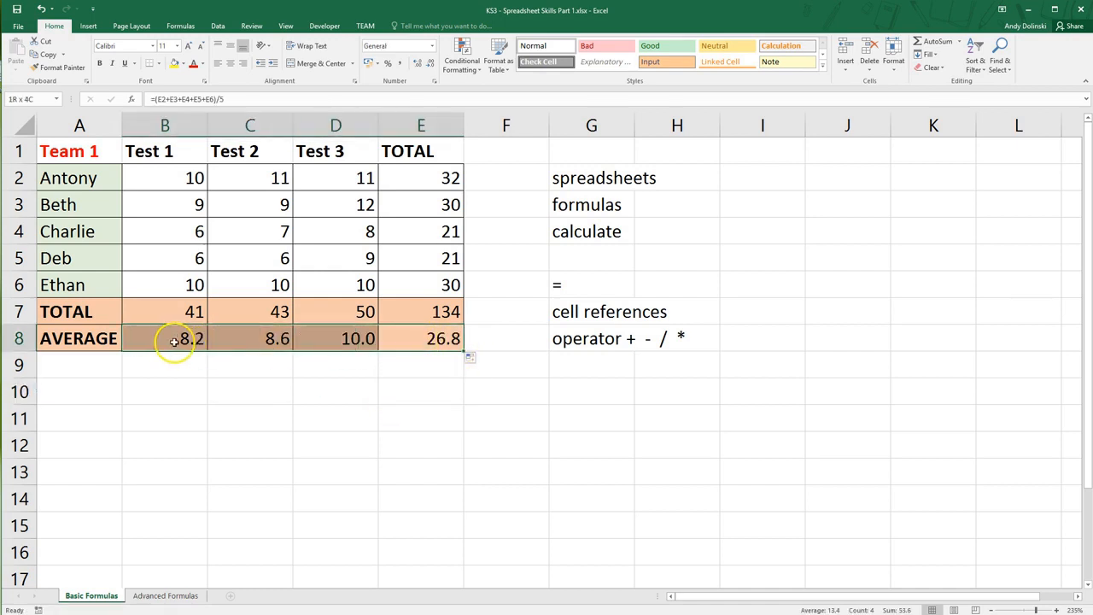
# Clear the average formulas from B8:E8.
pyautogui.press('Delete')
pyautogui.click(173, 375)
pyautogui.click(175, 336)
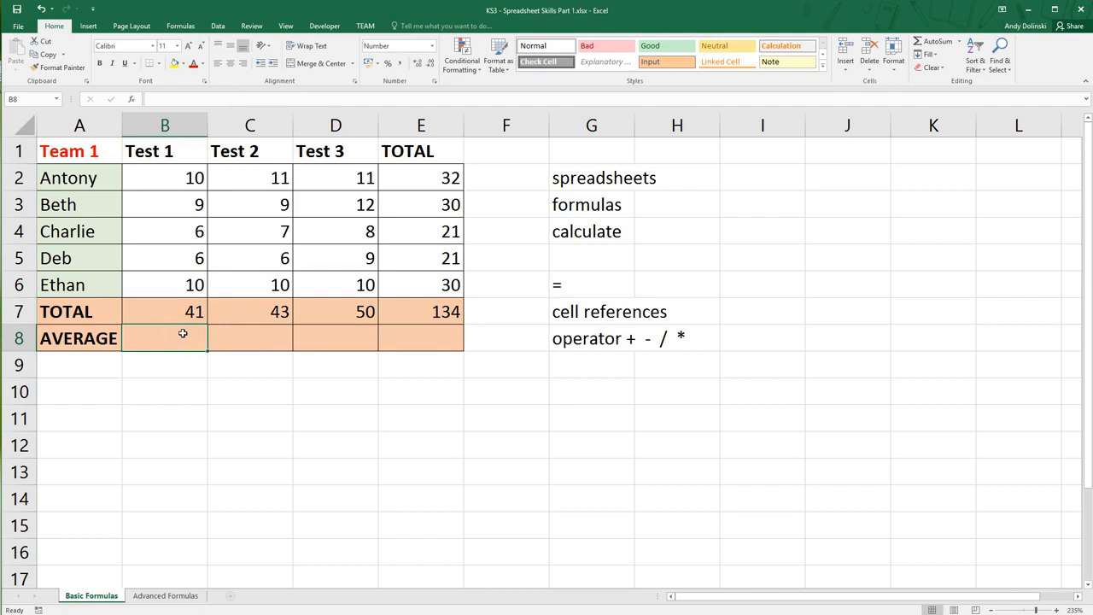
# Calculate the Test 1 average in B8 from the column total with the formula =B7/5.
pyautogui.click(189, 314)
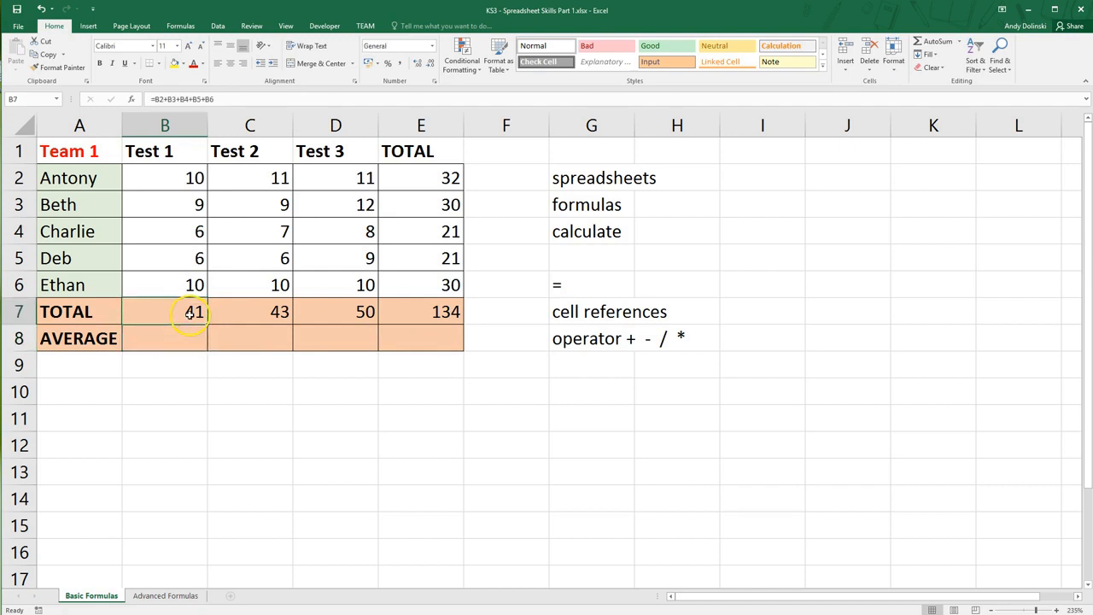
pyautogui.click(186, 339)
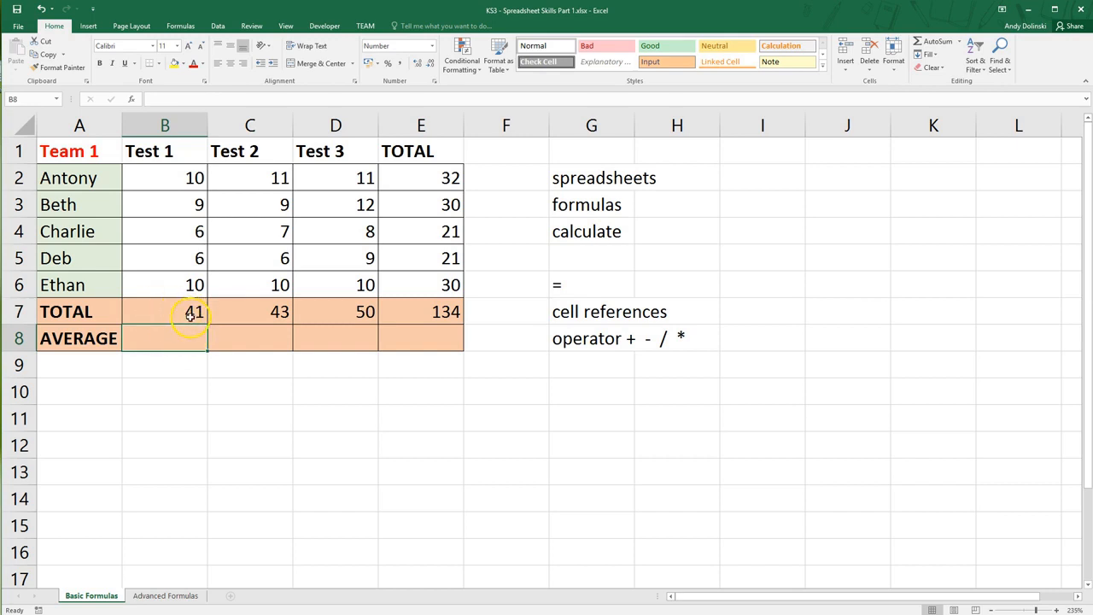
pyautogui.write('=')
pyautogui.scroll(-1, 185, 308)
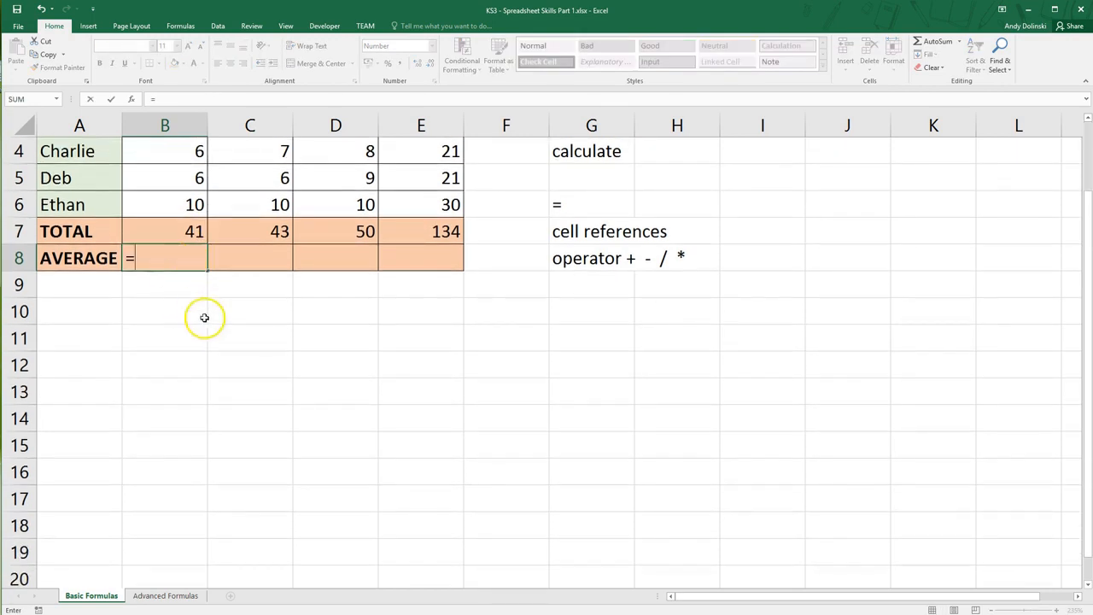
pyautogui.scroll(1, 201, 314)
pyautogui.click(190, 313)
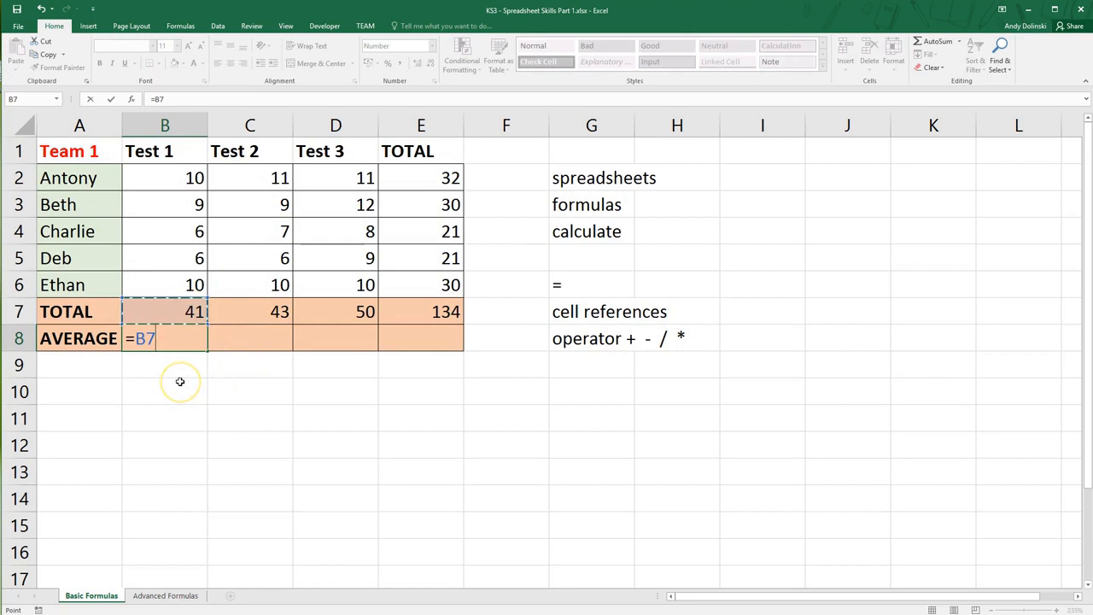
pyautogui.press('Return')
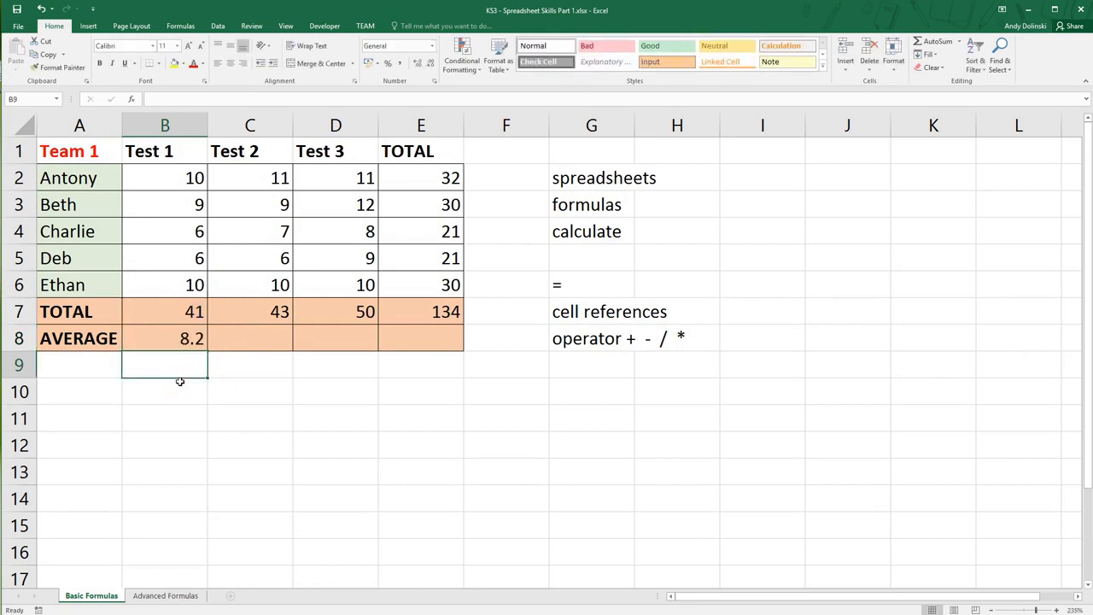
# Calculate the Test 2 average in C8 from the column total with the formula =C7/5.
pyautogui.click(248, 339)
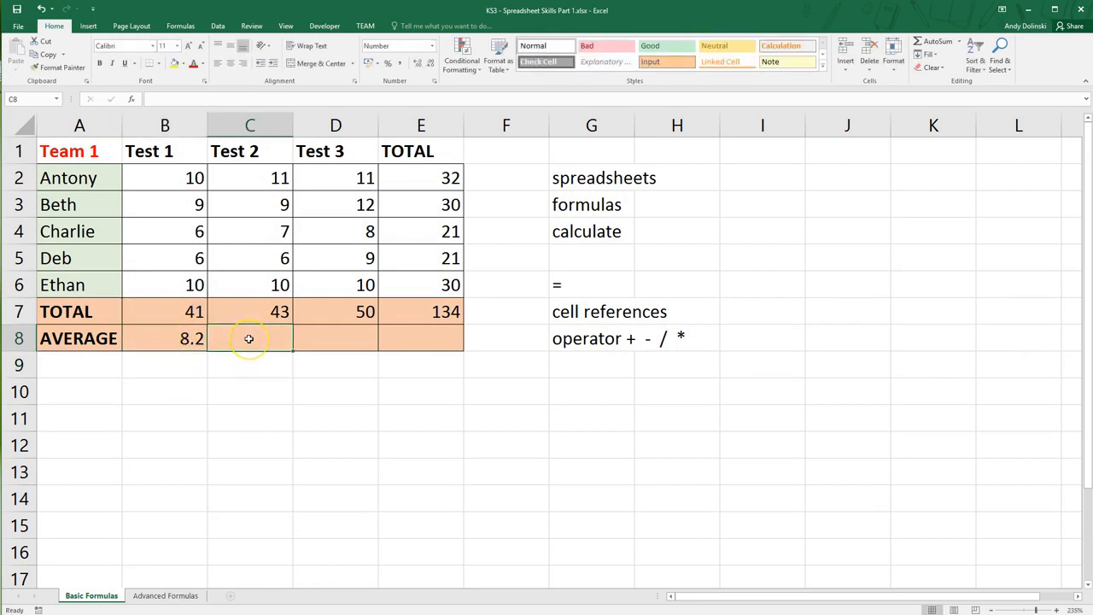
pyautogui.write('=')
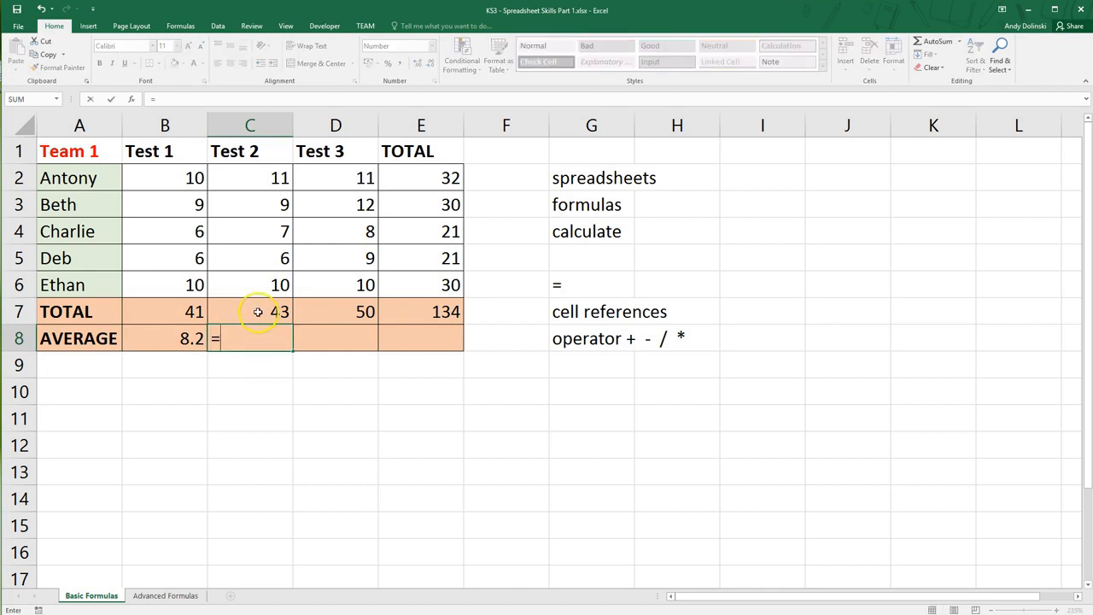
pyautogui.click(258, 312)
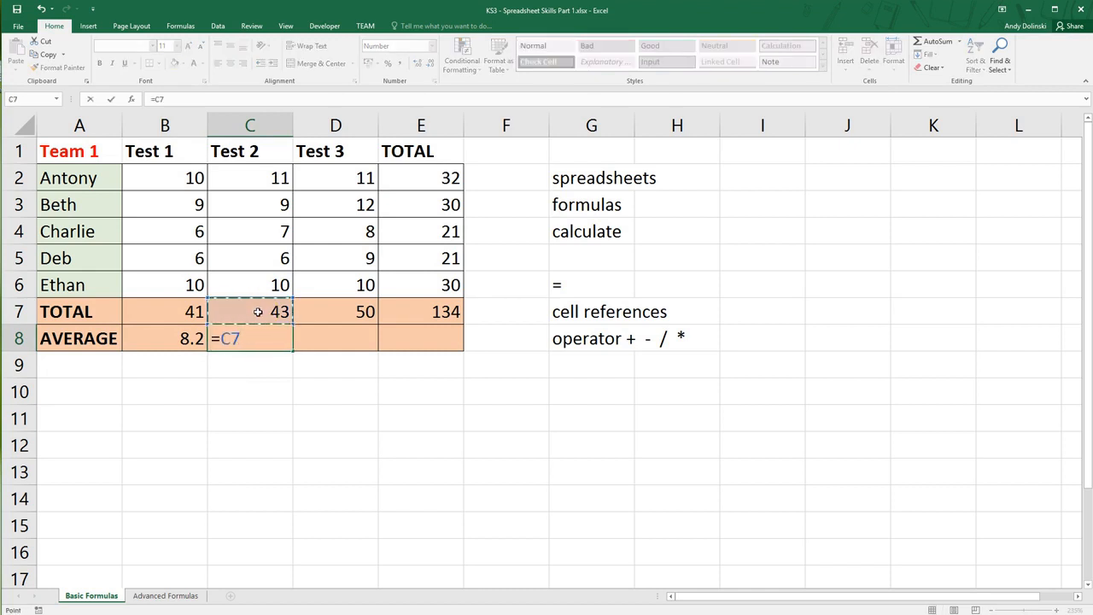
pyautogui.write('/5')
pyautogui.press('Return')
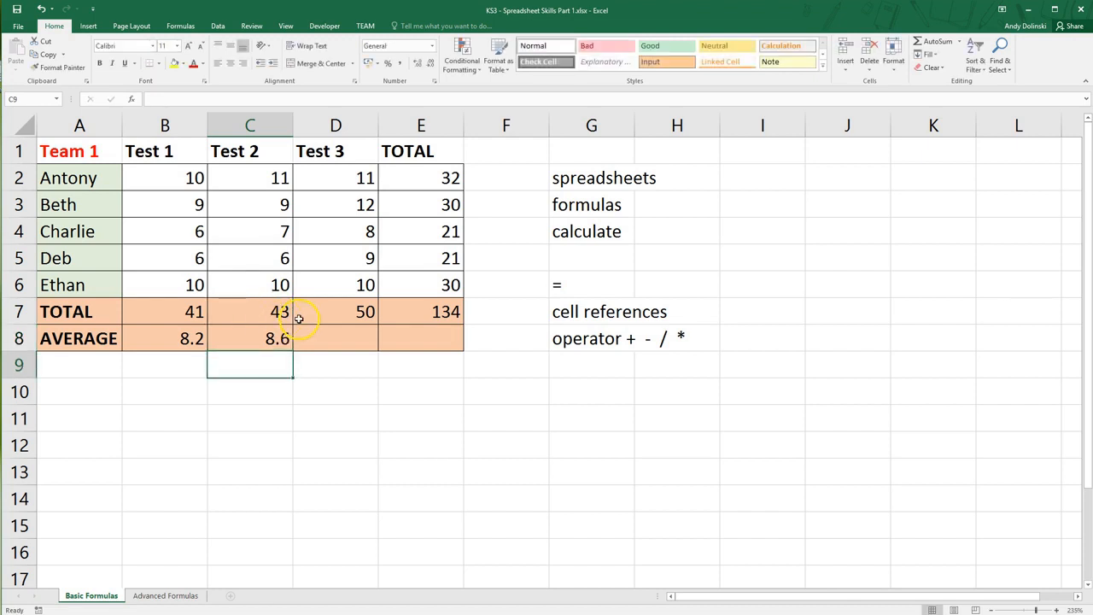
# Fill the average formula from C8 across to E8 for Test 3 and the overall total.
pyautogui.click(269, 342)
pyautogui.moveTo(290, 350); pyautogui.dragTo(449, 351)
pyautogui.click(440, 367)
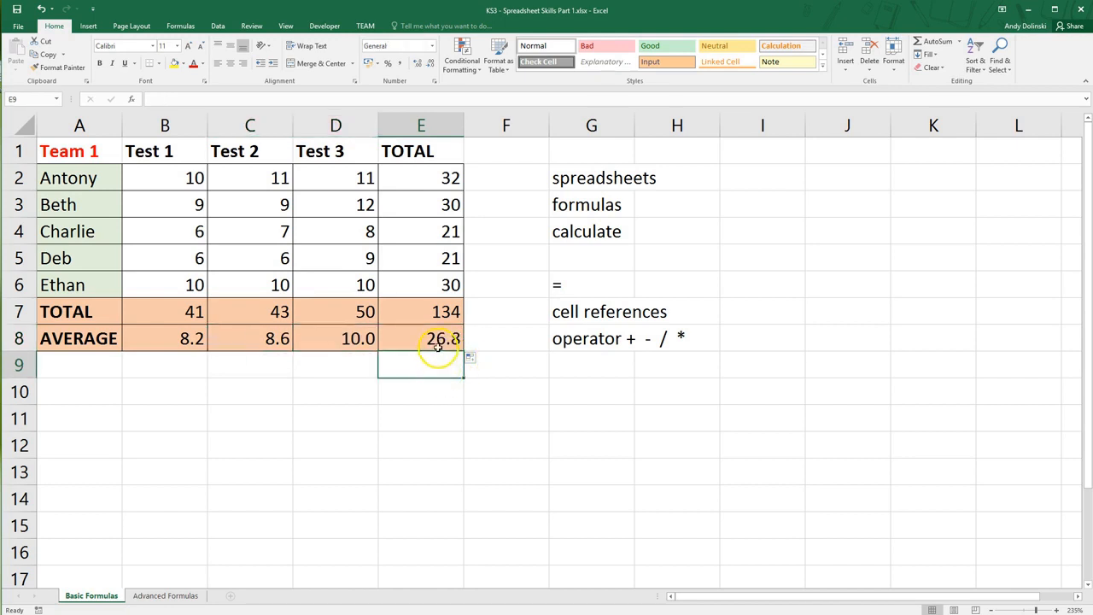
# Display the averages in B8:E8 as whole numbers and bring back one decimal place.
pyautogui.moveTo(444, 339); pyautogui.dragTo(171, 347)
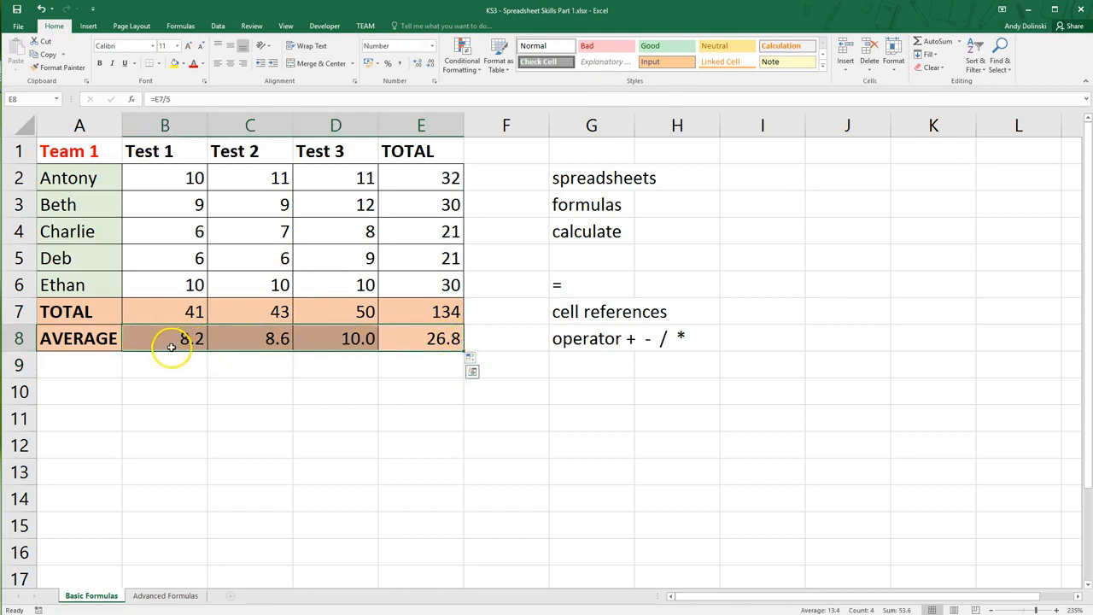
pyautogui.click(417, 66)
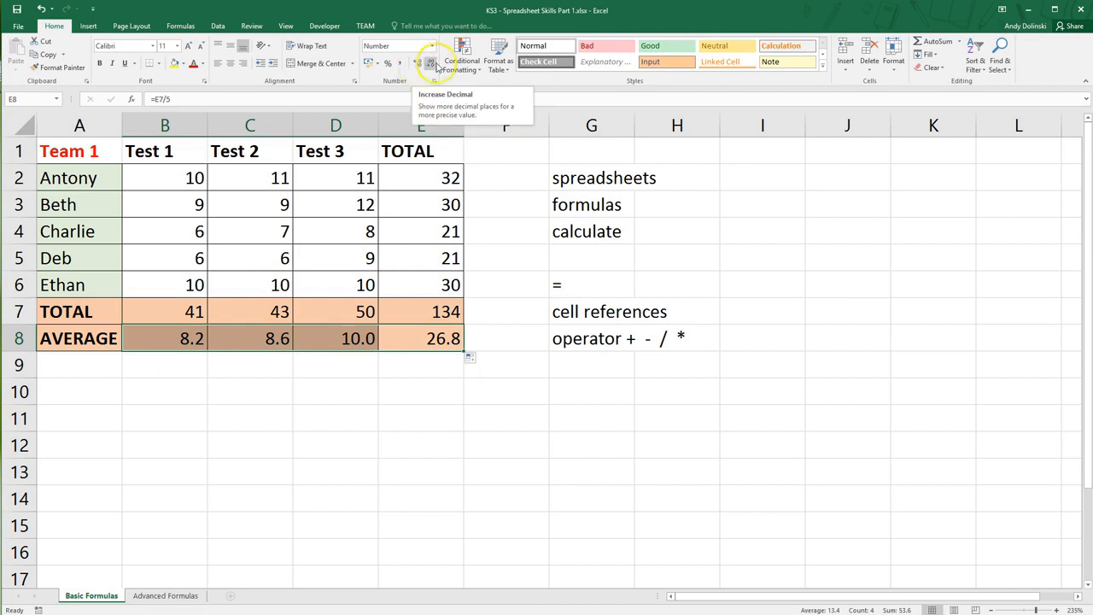
pyautogui.click(433, 65)
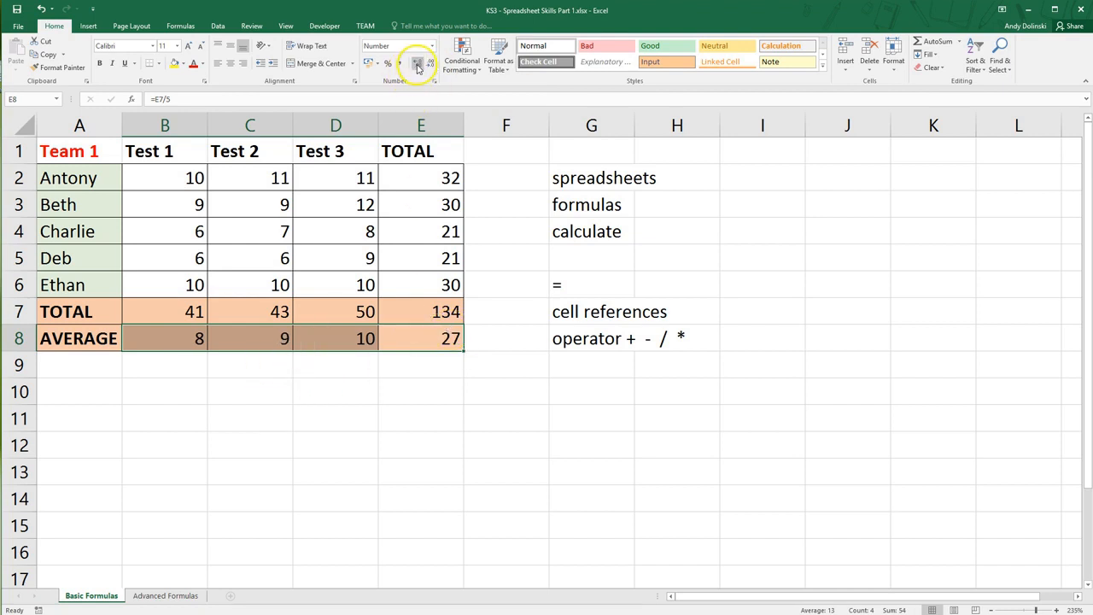
pyautogui.click(418, 66)
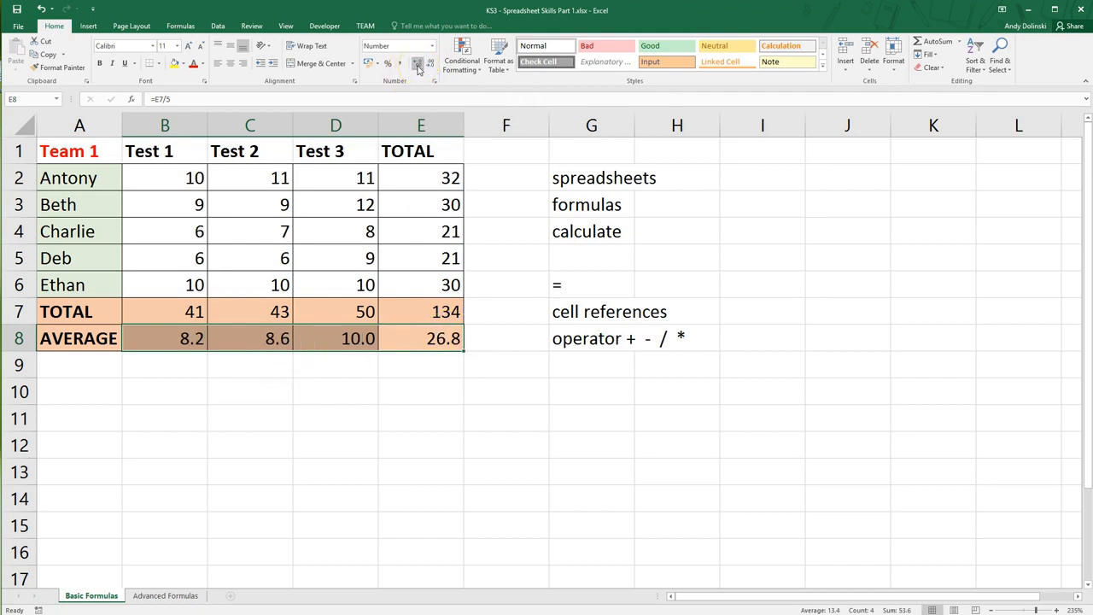
# Show additional decimal places on the averages in B8:E8 and reduce them back to one.
pyautogui.click(418, 67)
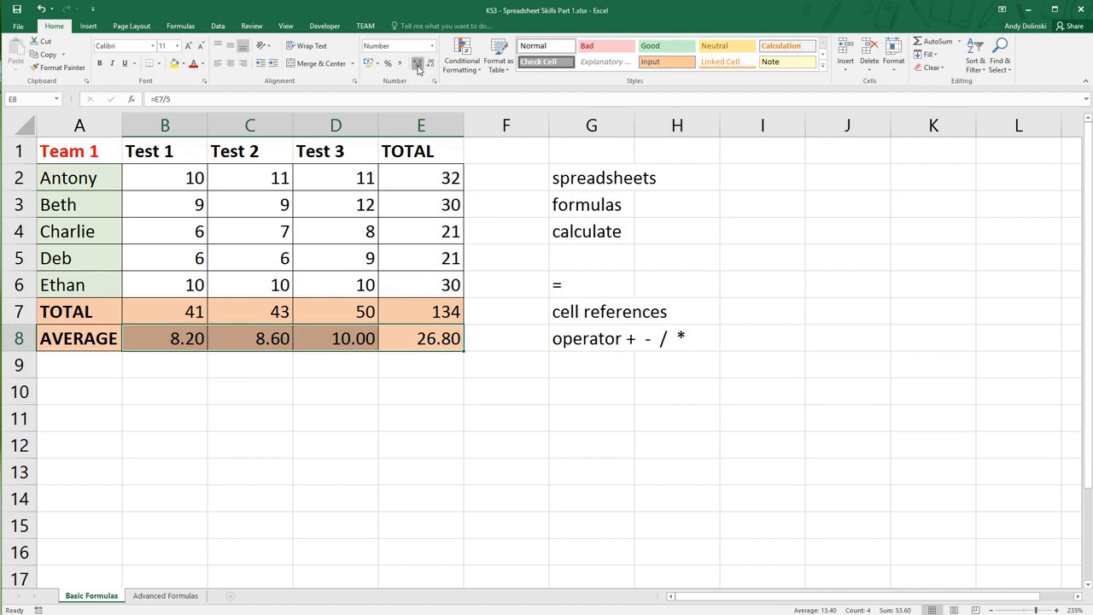
pyautogui.click(419, 66)
pyautogui.click(430, 65)
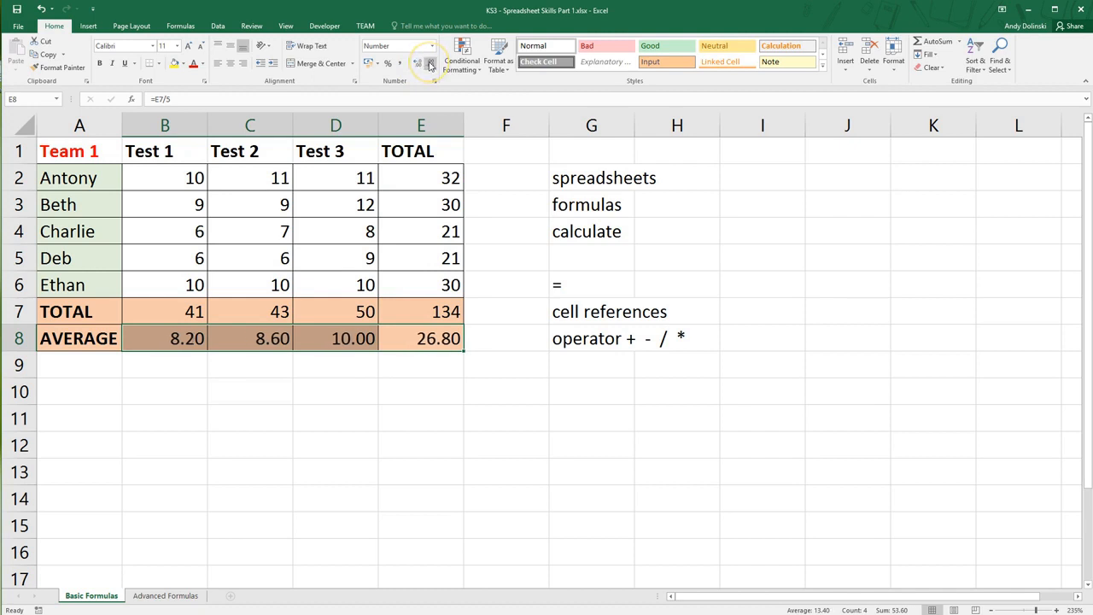
pyautogui.click(431, 64)
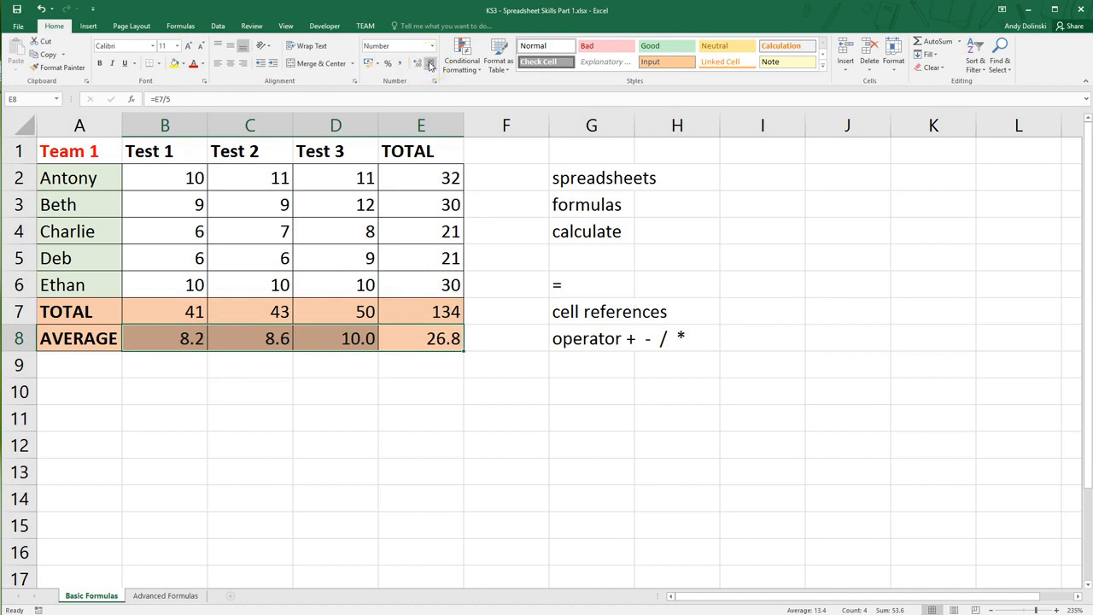
pyautogui.click(228, 362)
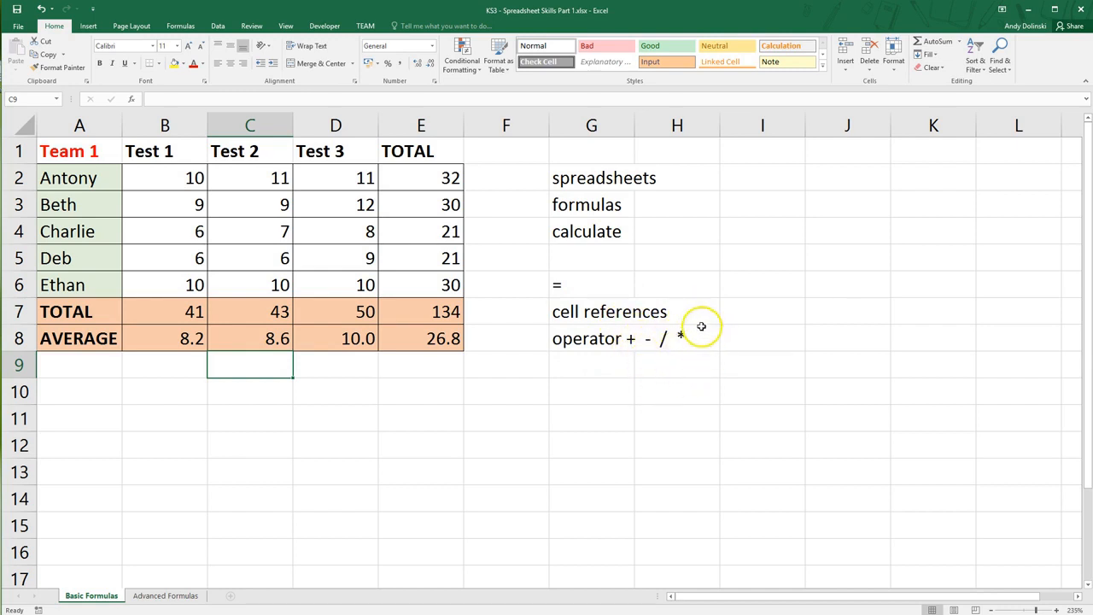
# Add the note "numpad" in G10 below the operator list.
pyautogui.click(580, 392)
pyautogui.write('numpad')
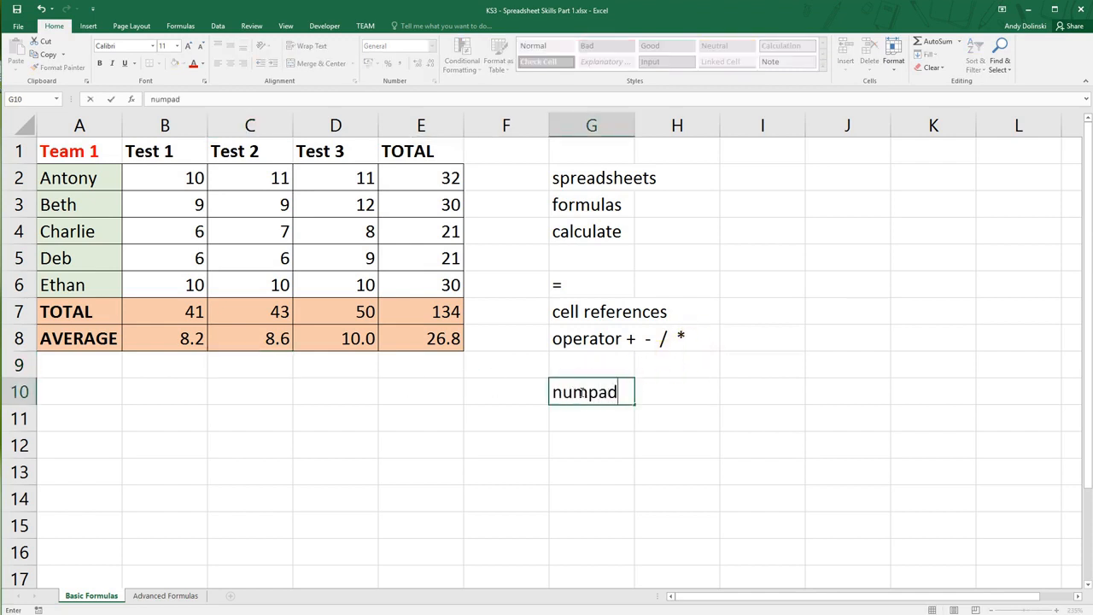
pyautogui.press('Return')
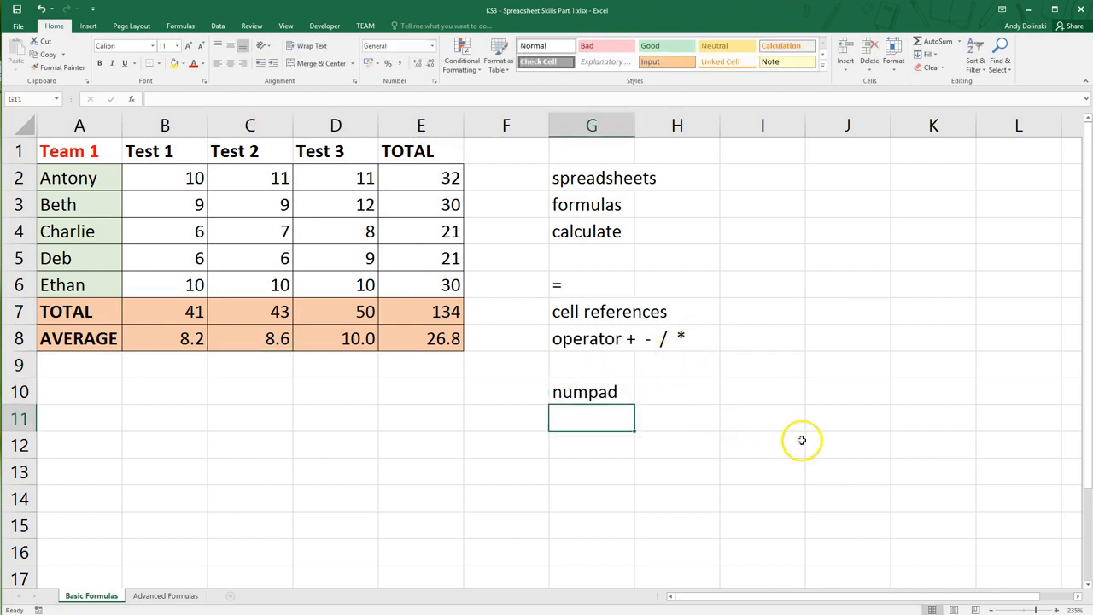